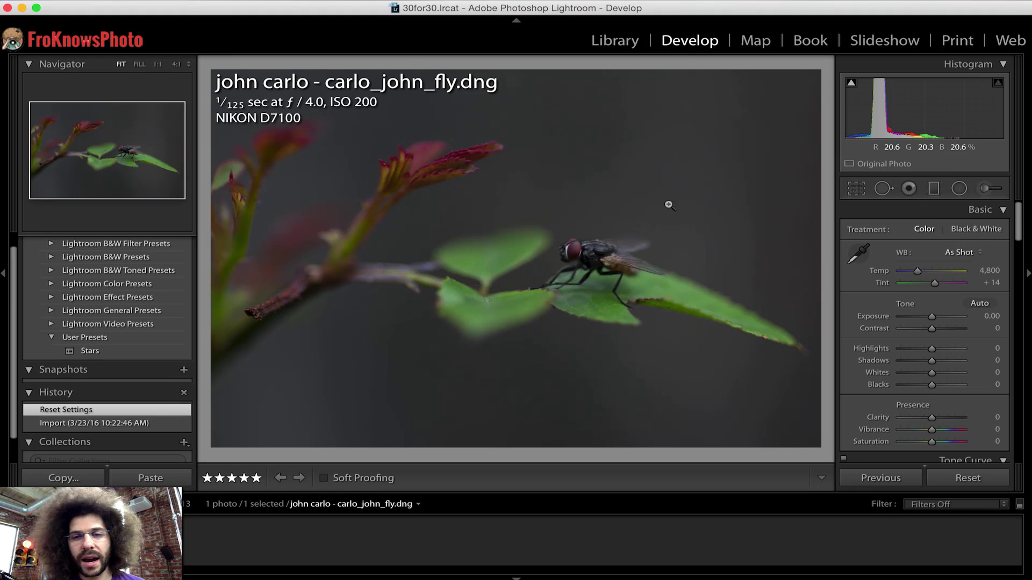
Check the fly at full magnification and hide the left-hand panels and the filmstrip to enlarge the photo
{"action": "left_click", "coordinate": [582, 256]}
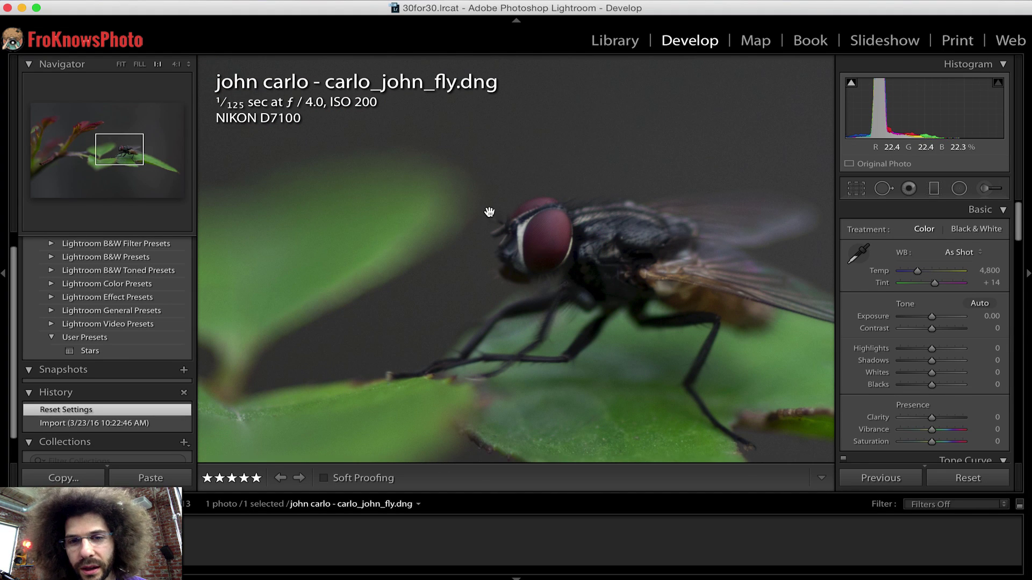
{"action": "left_click", "coordinate": [567, 256]}
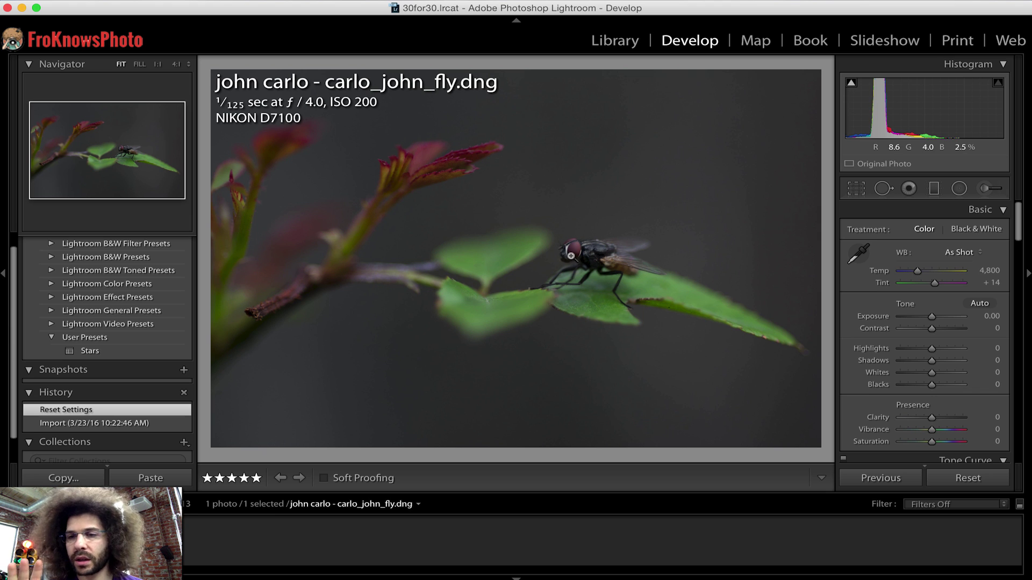
{"action": "left_click", "coordinate": [5, 279]}
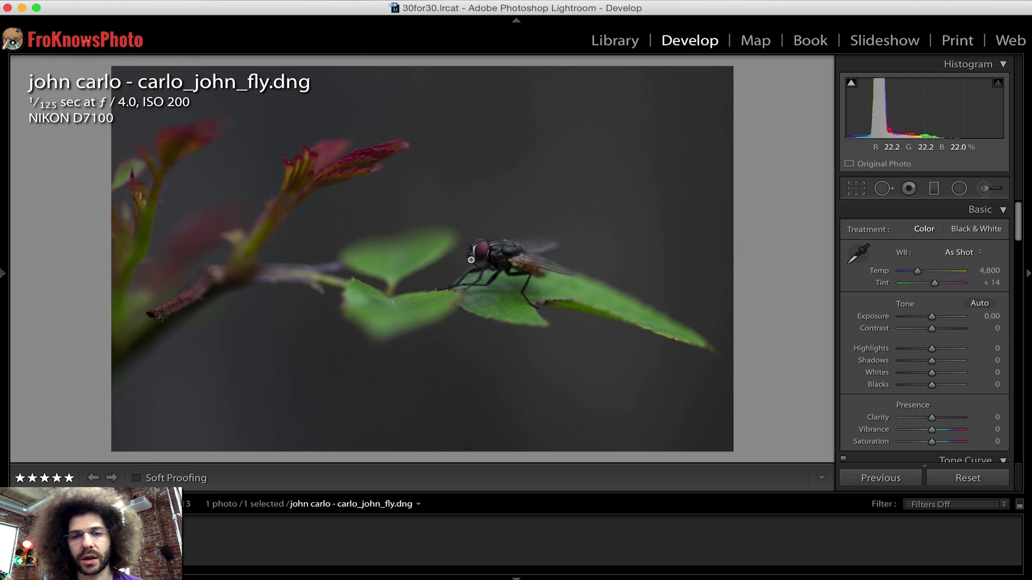
{"action": "left_click", "coordinate": [520, 577]}
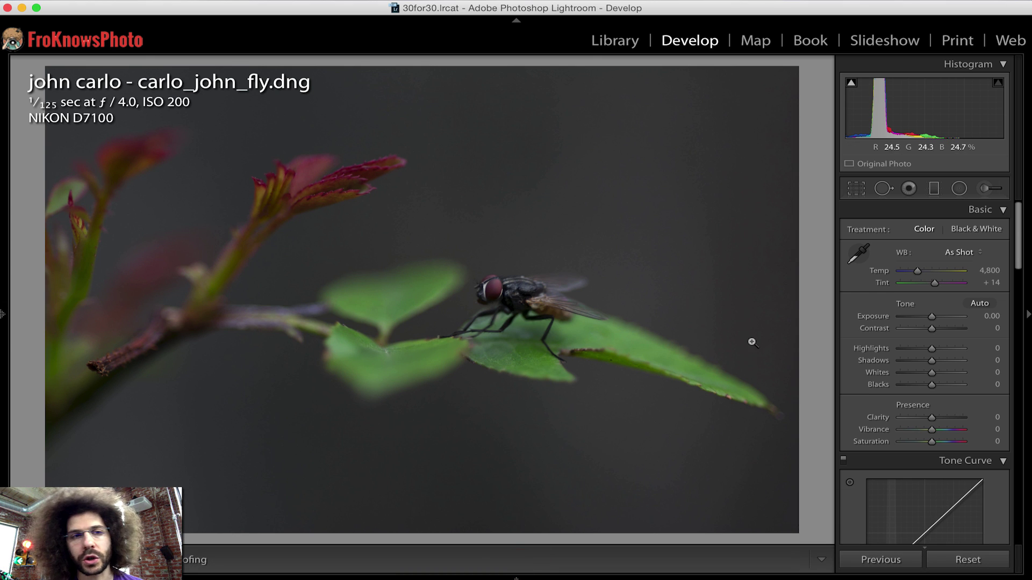
Raise the photo's Exposure to +0.65 and its Contrast to +69
{"action": "left_click", "coordinate": [947, 331]}
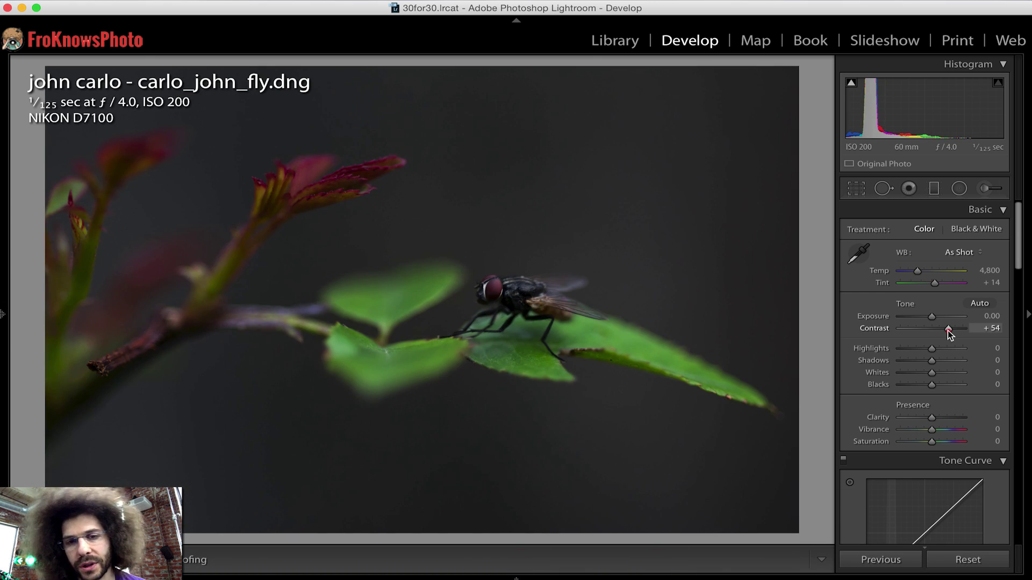
{"action": "left_click_drag", "start_coordinate": [949, 331], "coordinate": [934, 317]}
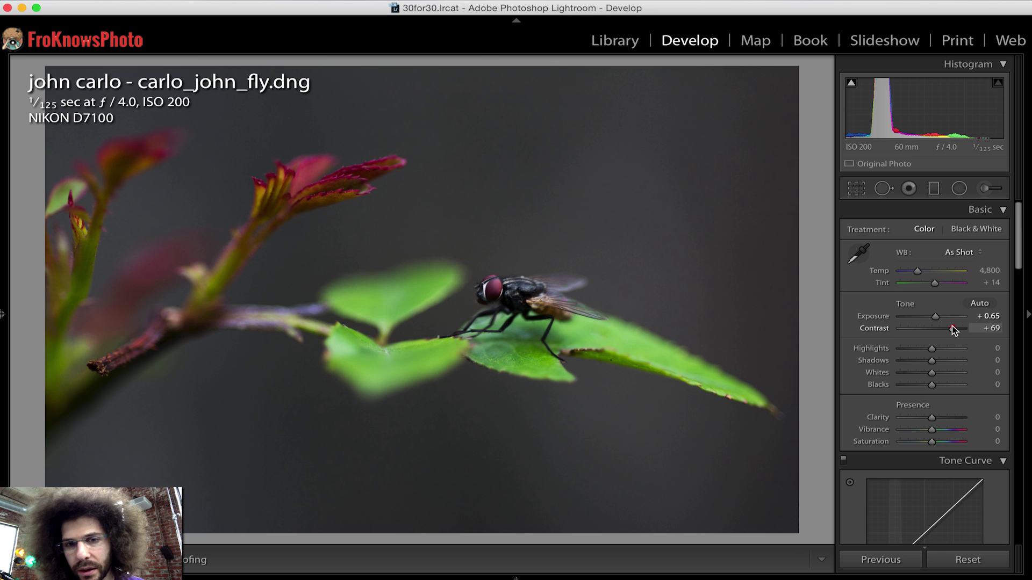
Set the tone curve's Point Curve to Medium Contrast
{"action": "scroll", "coordinate": [952, 326], "scroll_direction": "down", "scroll_amount": 10}
{"action": "left_click", "coordinate": [910, 398]}
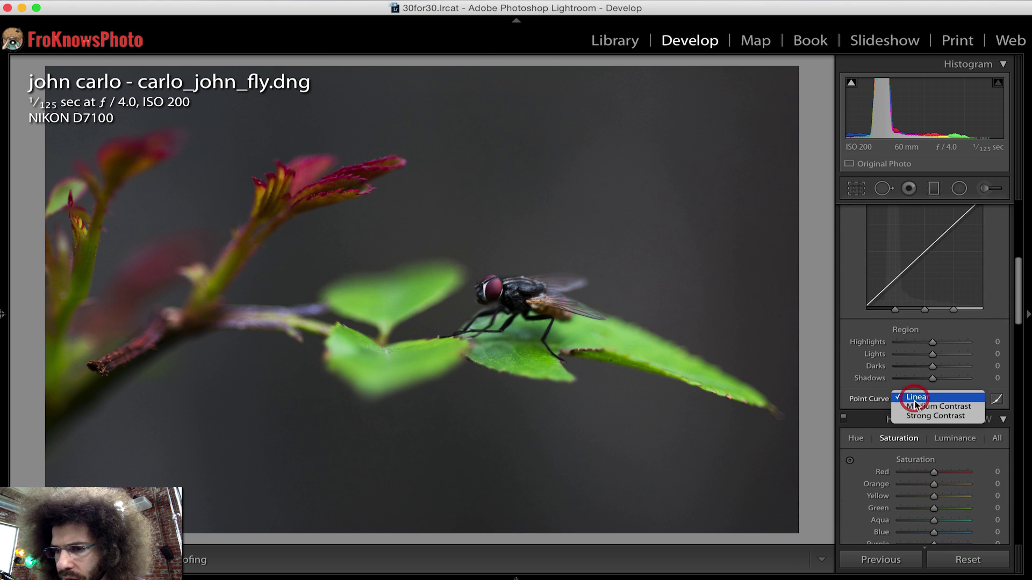
{"action": "left_click", "coordinate": [918, 406]}
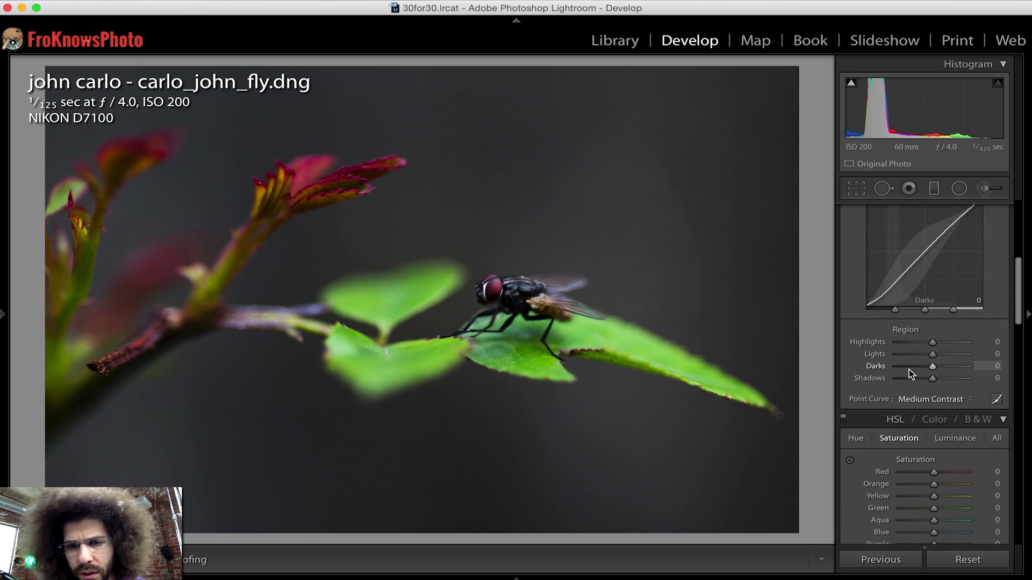
Examine the detail of the red leaves and of the fly's head and body at full magnification
{"action": "scroll", "coordinate": [908, 370], "scroll_direction": "up", "scroll_amount": 5}
{"action": "scroll", "coordinate": [909, 371], "scroll_direction": "up", "scroll_amount": 2}
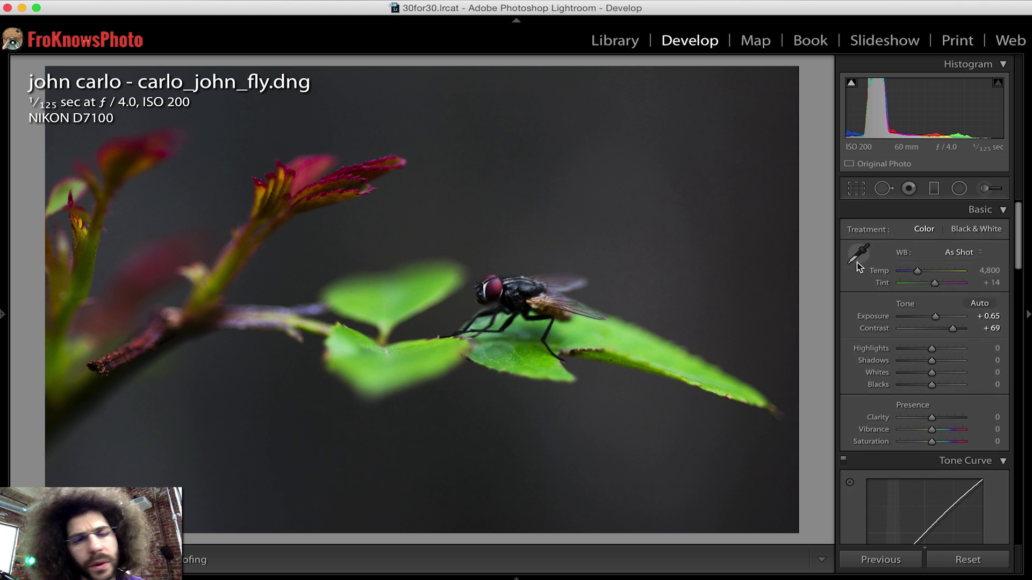
{"action": "left_click", "coordinate": [373, 202]}
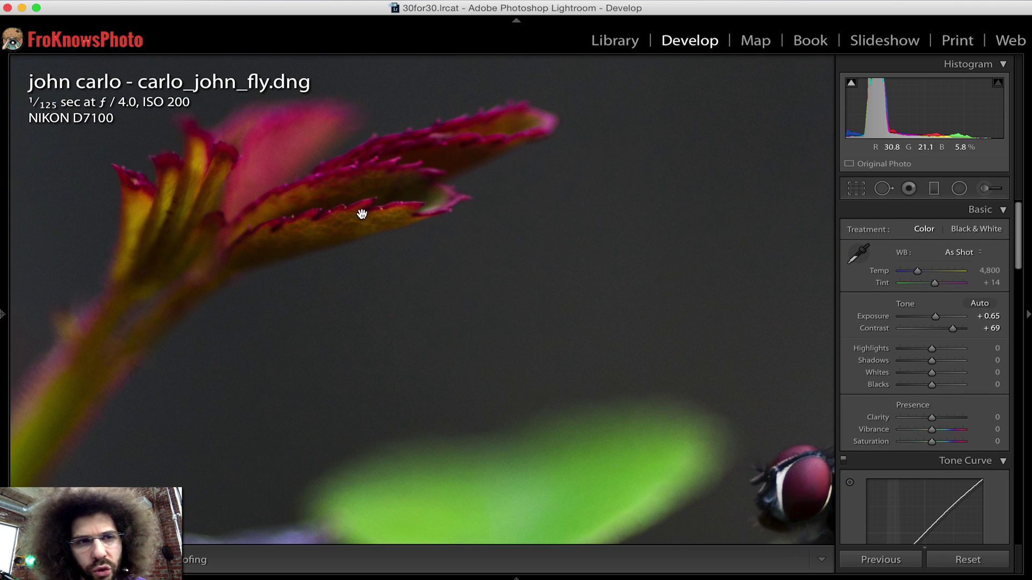
{"action": "left_click", "coordinate": [392, 170]}
{"action": "left_click", "coordinate": [505, 288]}
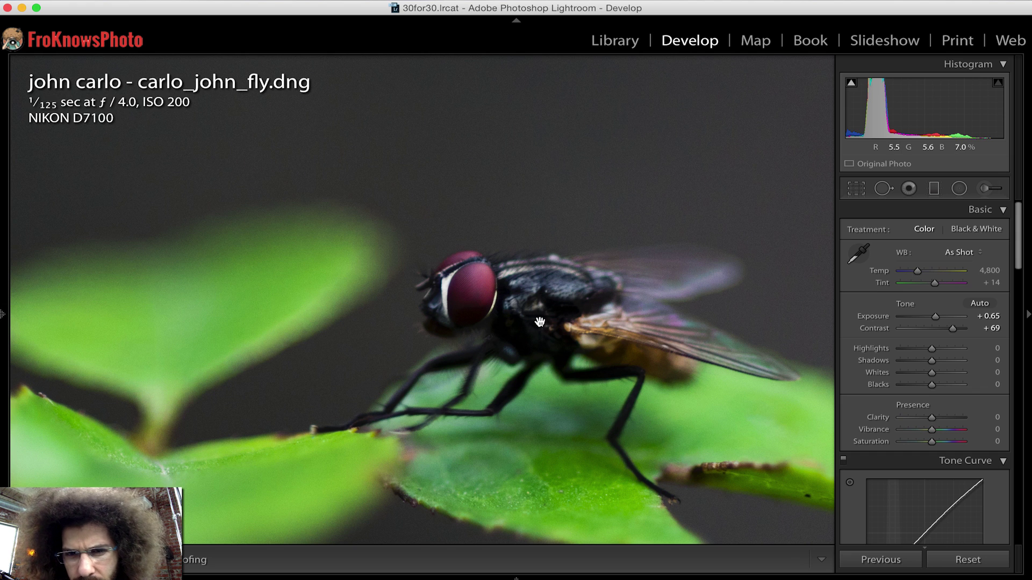
{"action": "left_click", "coordinate": [539, 322]}
{"action": "left_click", "coordinate": [487, 274]}
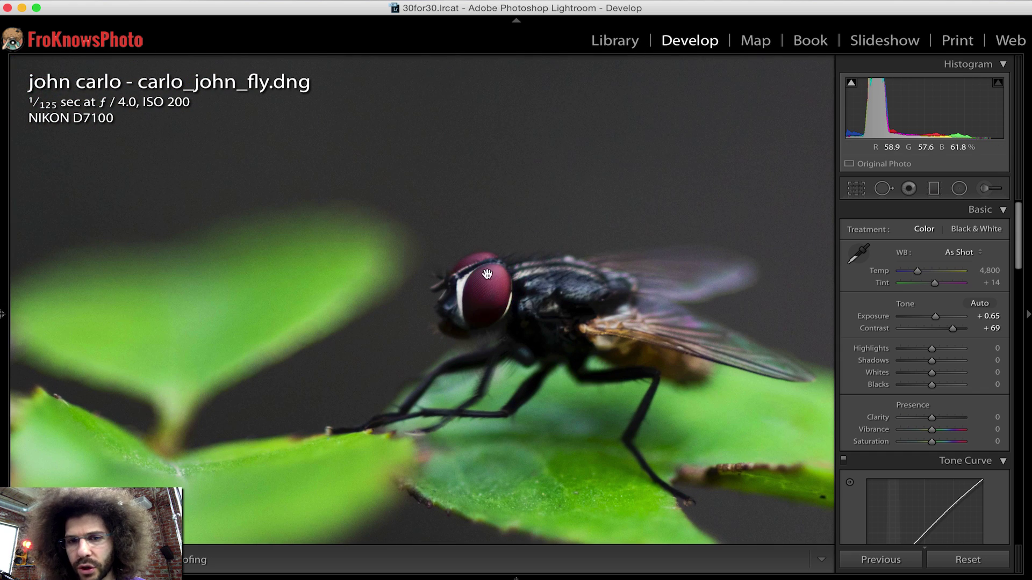
{"action": "left_click", "coordinate": [542, 271]}
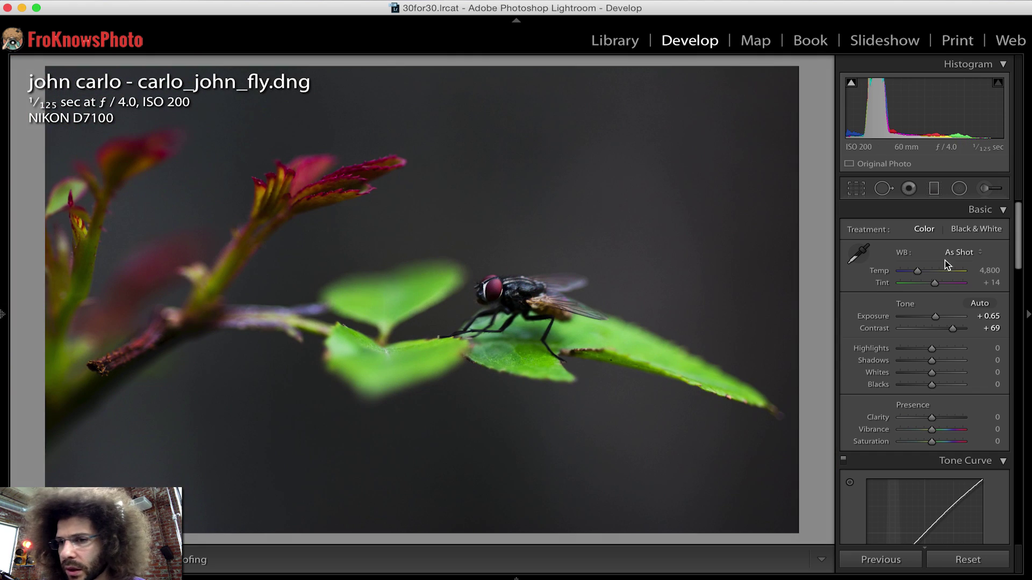
Adjust the white balance to Temp 4,997 and Tint +16, and raise Contrast to +80
{"action": "left_click_drag", "start_coordinate": [917, 272], "coordinate": [917, 273]}
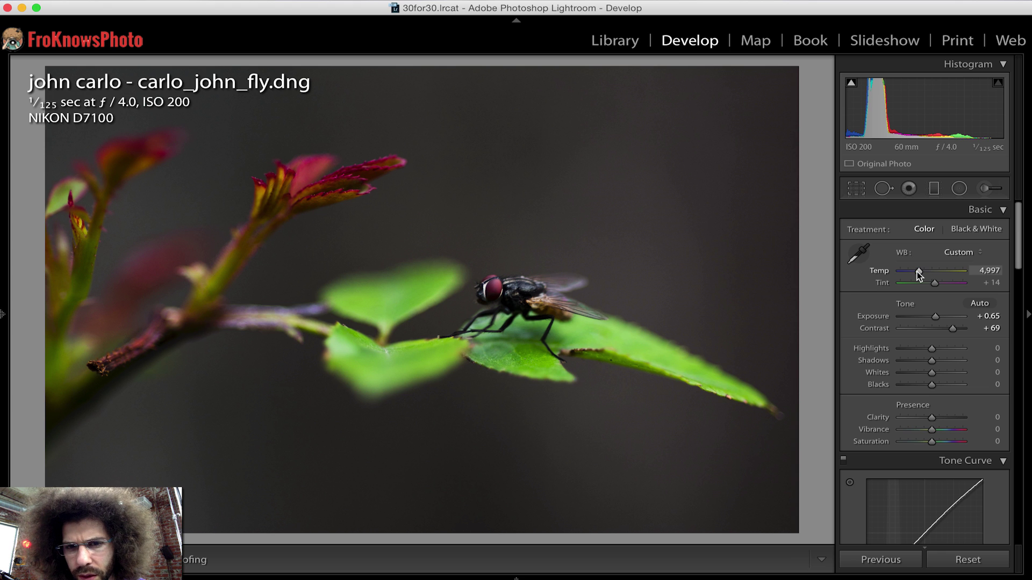
{"action": "left_click_drag", "start_coordinate": [917, 272], "coordinate": [933, 285]}
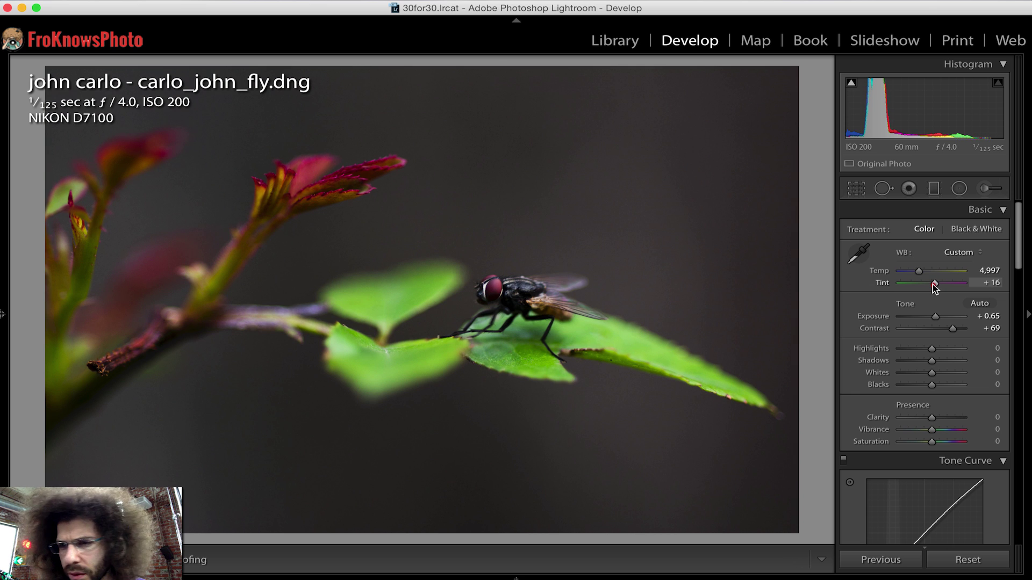
{"action": "left_click_drag", "start_coordinate": [953, 329], "coordinate": [956, 329]}
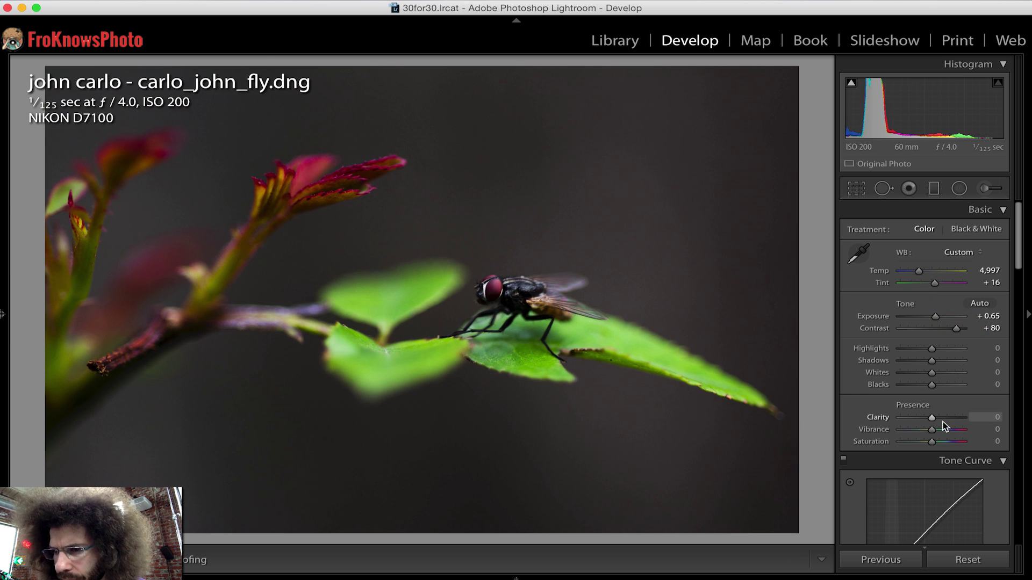
Set Clarity to +30, Blacks to −6, Shadows and Whites to +33 and Contrast to +80, checking the fly at full magnification
{"action": "left_click_drag", "start_coordinate": [942, 422], "coordinate": [941, 423]}
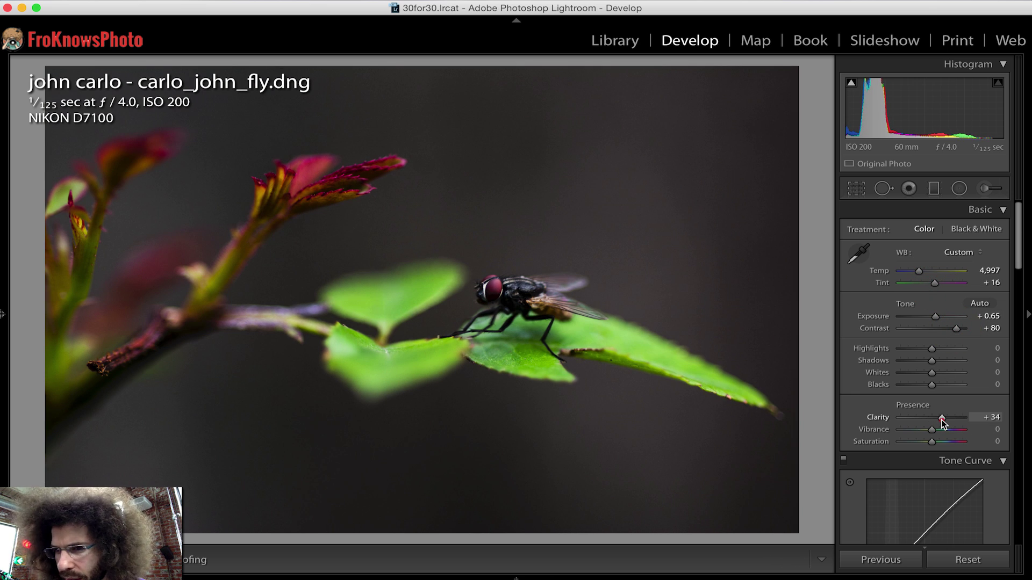
{"action": "left_click_drag", "start_coordinate": [939, 385], "coordinate": [932, 388]}
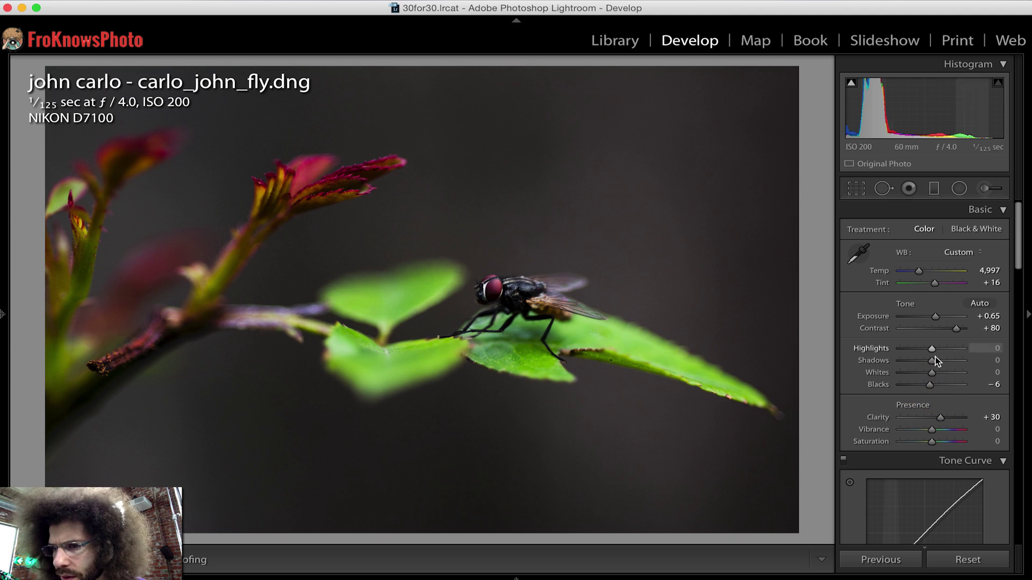
{"action": "mouse_move", "coordinate": [936, 361]}
{"action": "left_mouse_down"}
{"action": "mouse_move", "coordinate": [949, 361]}
{"action": "mouse_move", "coordinate": [941, 373]}
{"action": "left_mouse_up"}
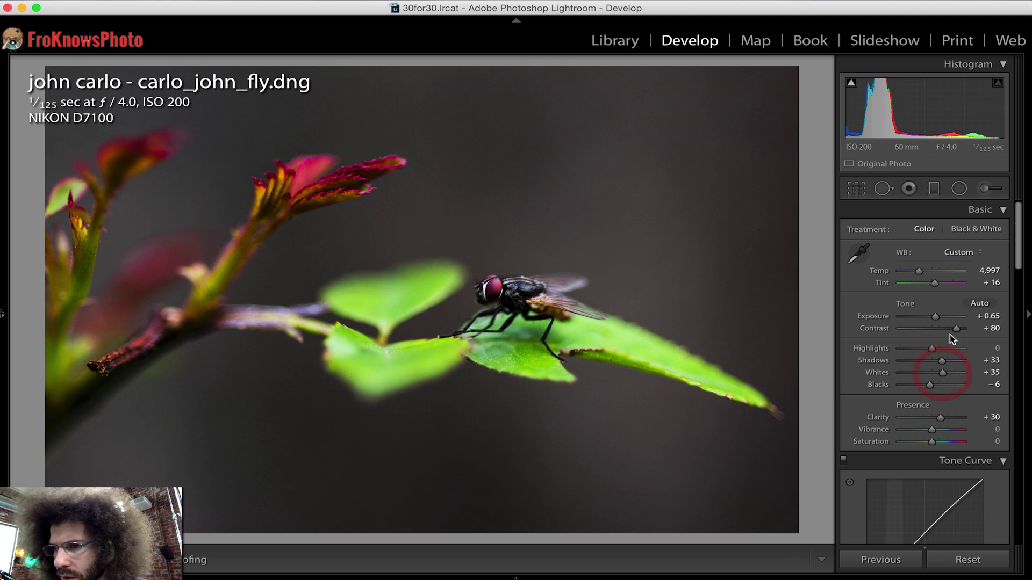
{"action": "left_click_drag", "start_coordinate": [954, 330], "coordinate": [954, 330]}
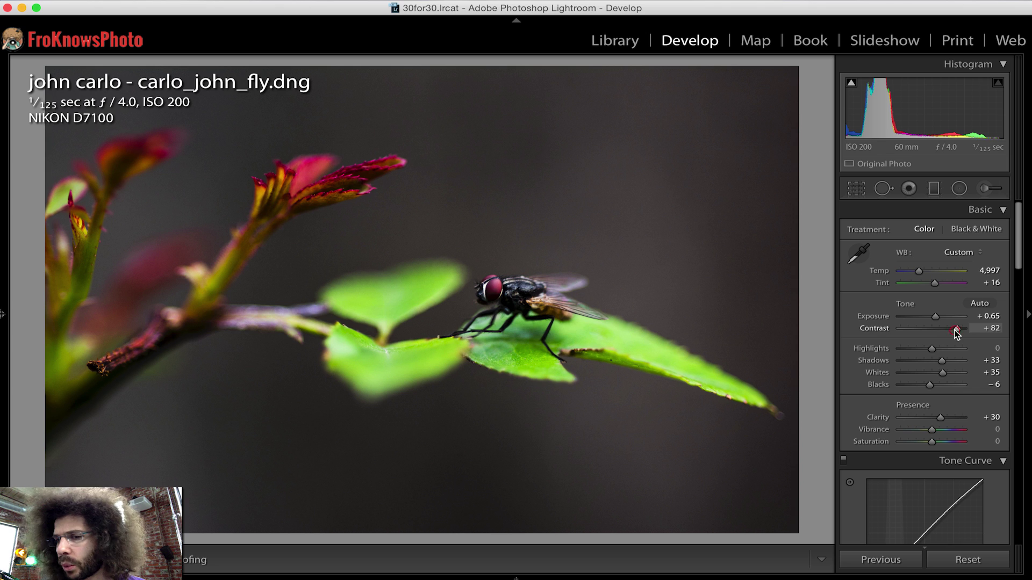
{"action": "left_click", "coordinate": [492, 290]}
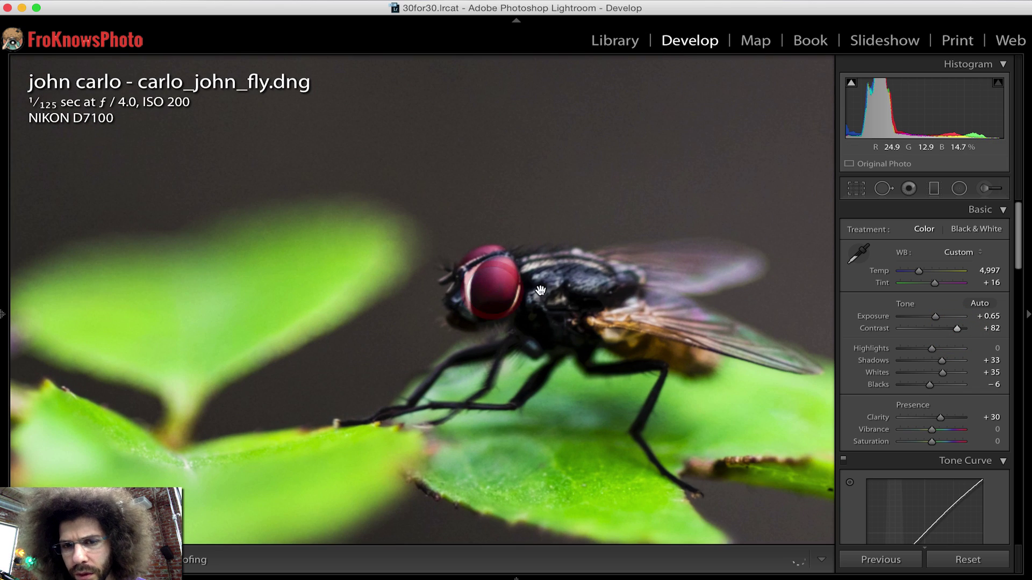
{"action": "left_click", "coordinate": [556, 285]}
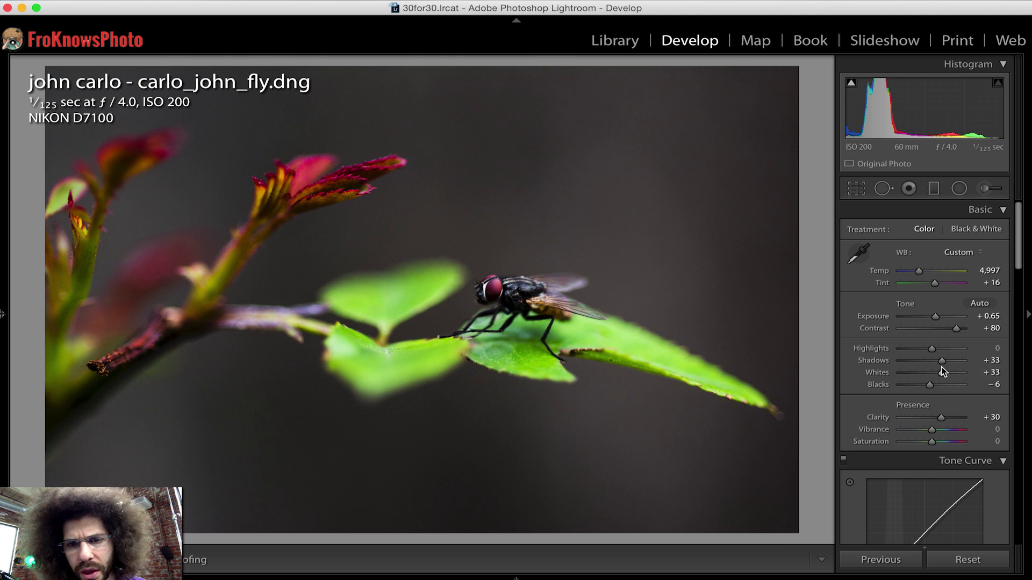
Raise the saturation of only the Green color range to +36
{"action": "scroll", "coordinate": [942, 371], "scroll_direction": "down", "scroll_amount": 5}
{"action": "scroll", "coordinate": [941, 366], "scroll_direction": "down", "scroll_amount": 12}
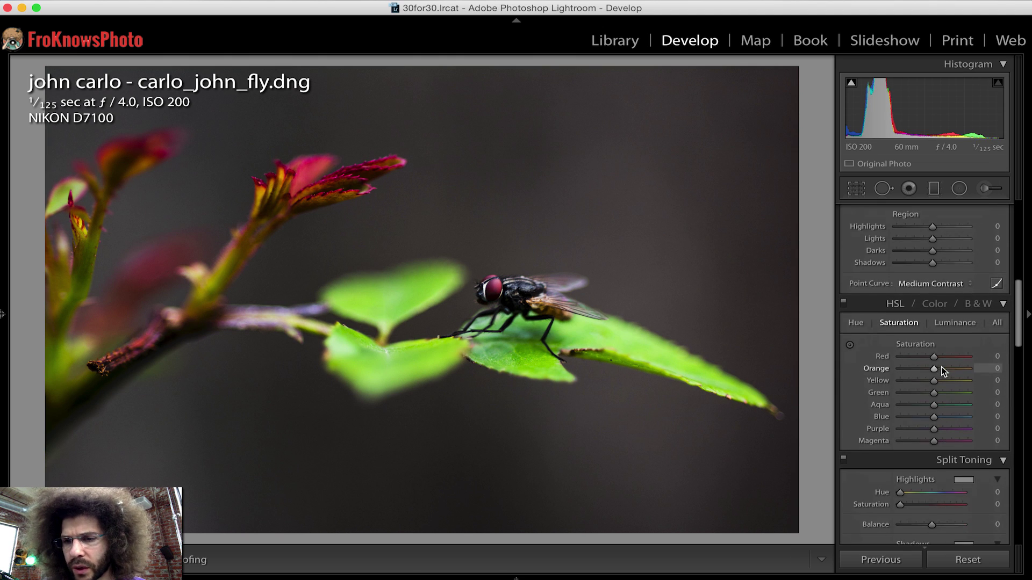
{"action": "left_click", "coordinate": [913, 384]}
{"action": "left_click_drag", "start_coordinate": [913, 384], "coordinate": [949, 384]}
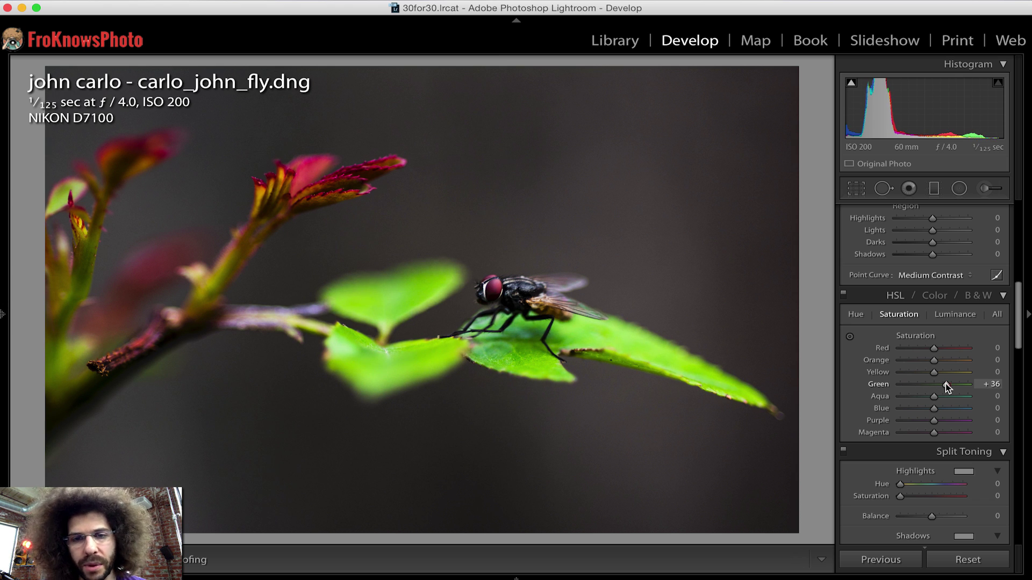
Set the overall Saturation to +25, try a Vibrance of +18 and return Vibrance to 0
{"action": "scroll", "coordinate": [946, 386], "scroll_direction": "up", "scroll_amount": 15}
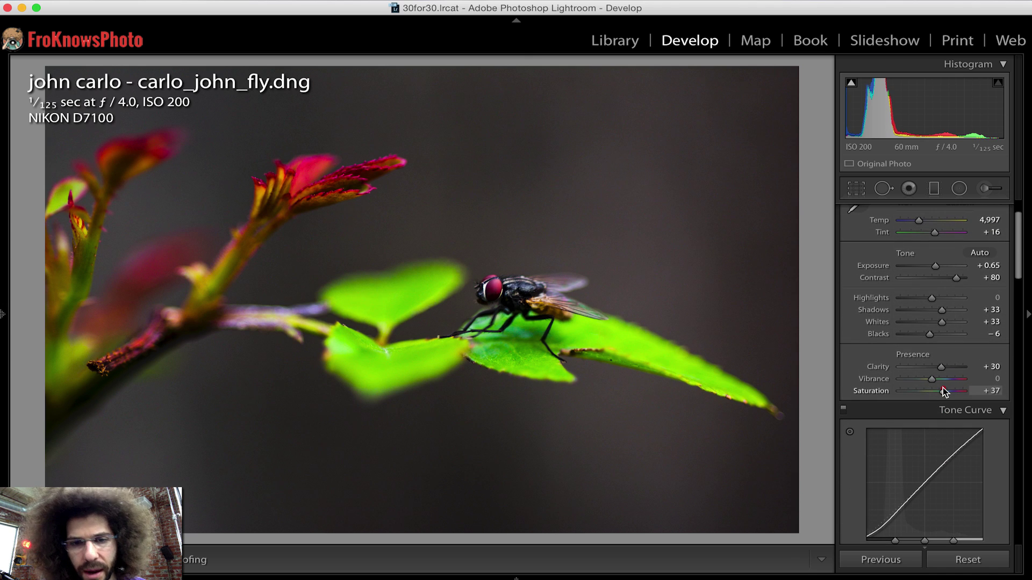
{"action": "left_click_drag", "start_coordinate": [943, 388], "coordinate": [942, 388]}
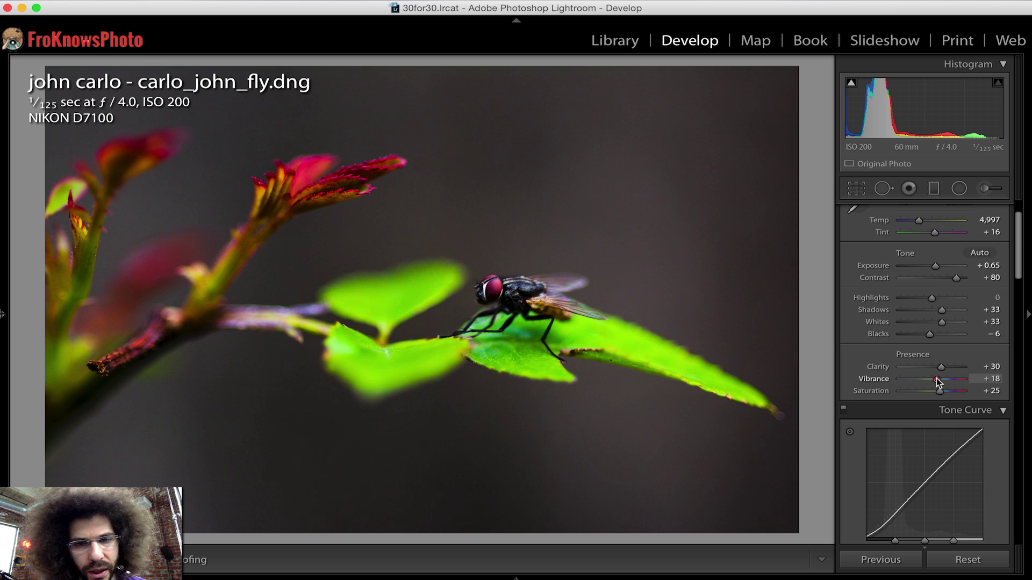
{"action": "left_click", "coordinate": [936, 379]}
Raise Shadows to +45 and reduce Contrast to +77
{"action": "scroll", "coordinate": [937, 412], "scroll_direction": "up", "scroll_amount": 3}
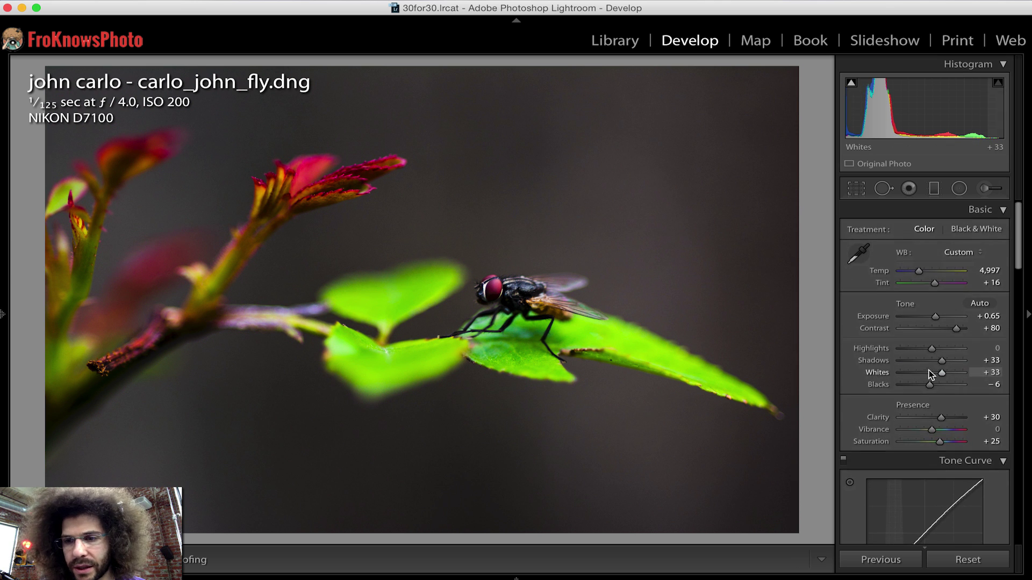
{"action": "left_click_drag", "start_coordinate": [943, 360], "coordinate": [945, 361]}
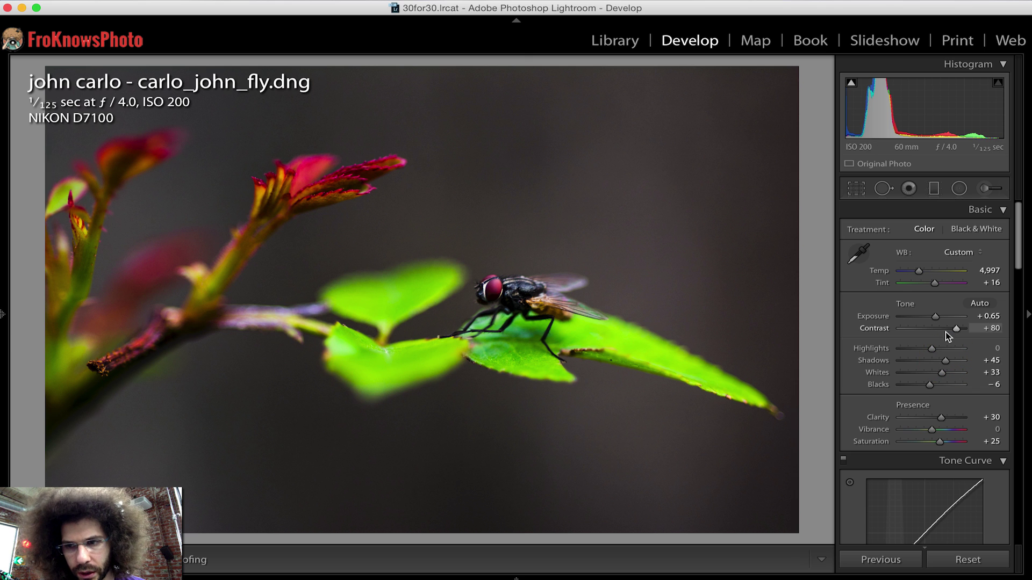
{"action": "left_click_drag", "start_coordinate": [957, 331], "coordinate": [953, 327]}
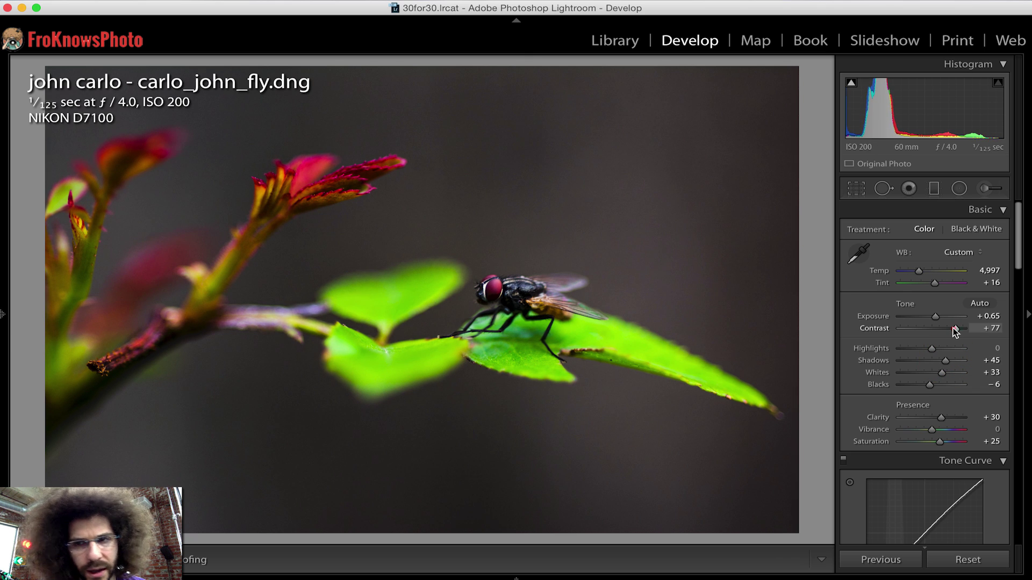
{"action": "left_click", "coordinate": [856, 188]}
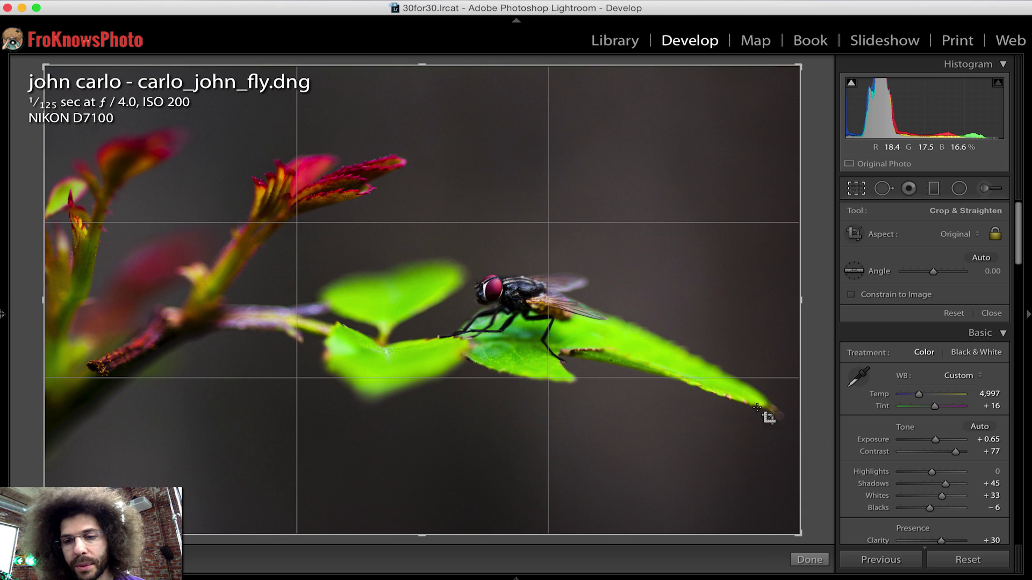
{"action": "left_click", "coordinate": [853, 189]}
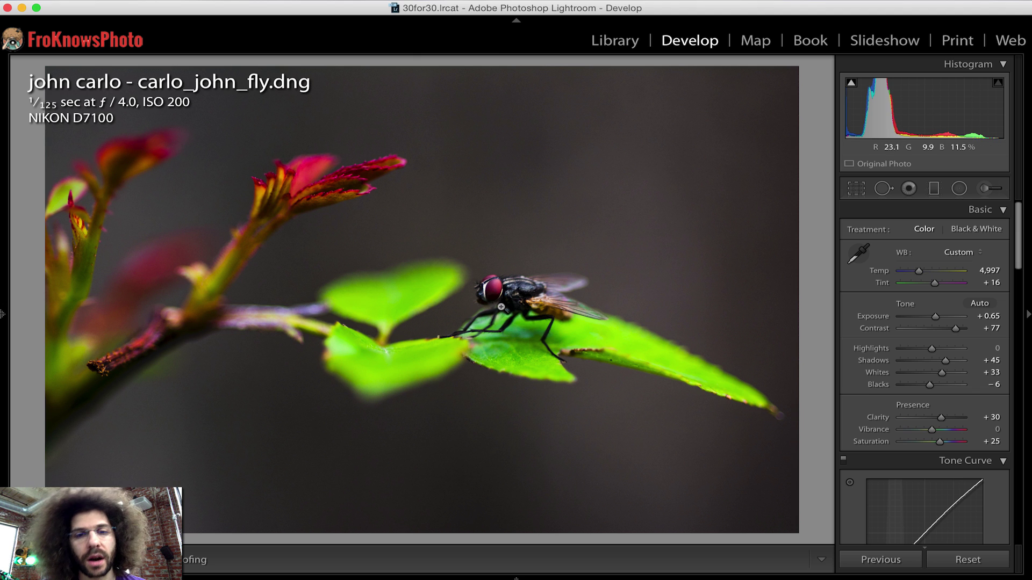
{"action": "left_click", "coordinate": [856, 188]}
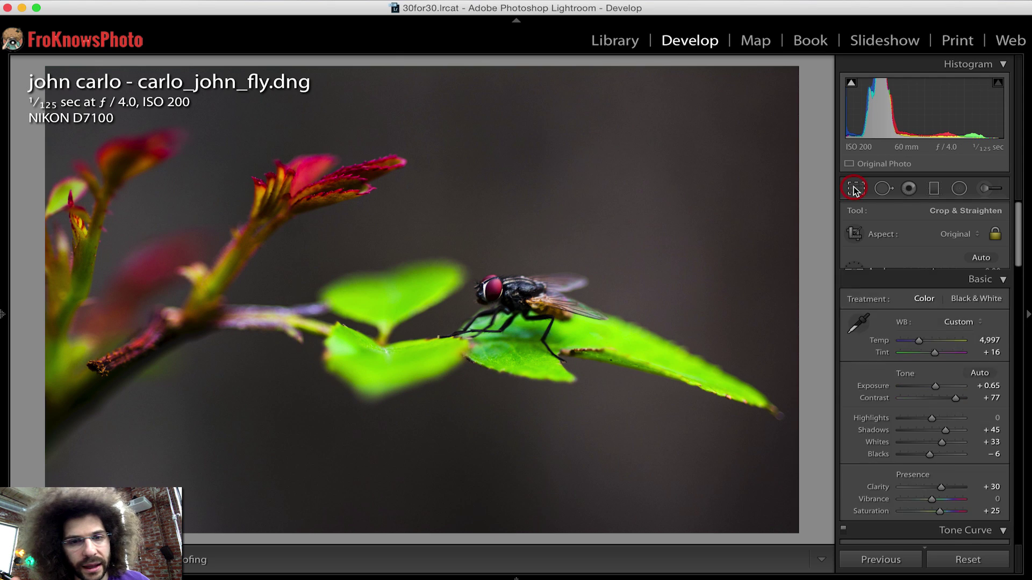
Preview the photo with the Black & White treatment and return it to Color
{"action": "left_click", "coordinate": [964, 229]}
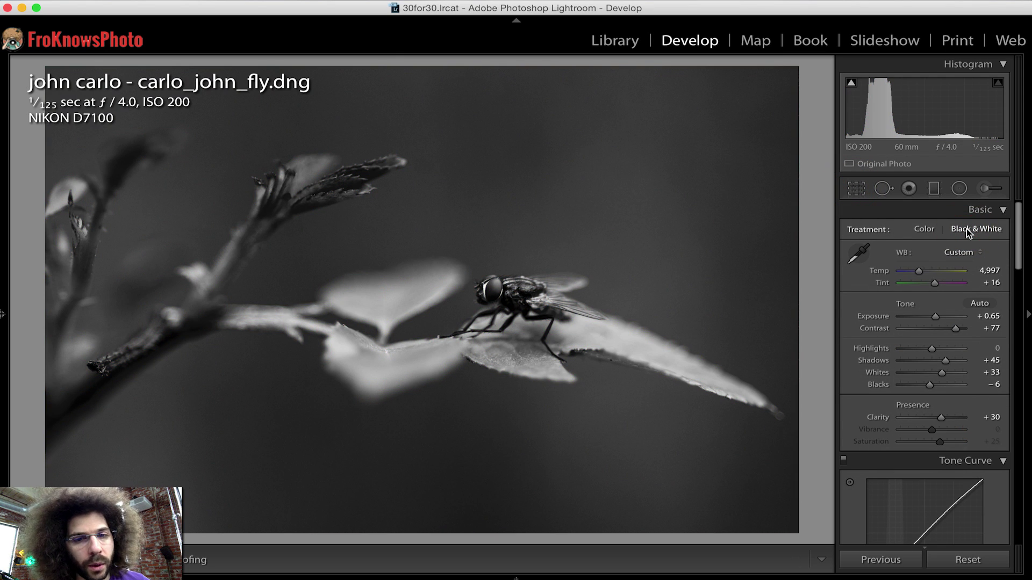
{"action": "left_click", "coordinate": [921, 230]}
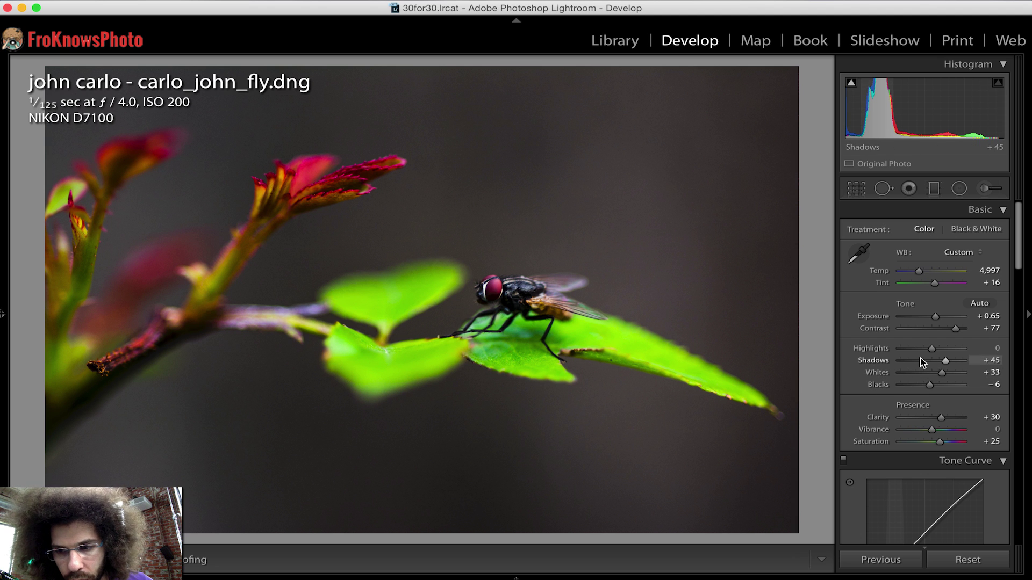
Raise the photo's Highlights to +34
{"action": "left_click_drag", "start_coordinate": [931, 349], "coordinate": [941, 352]}
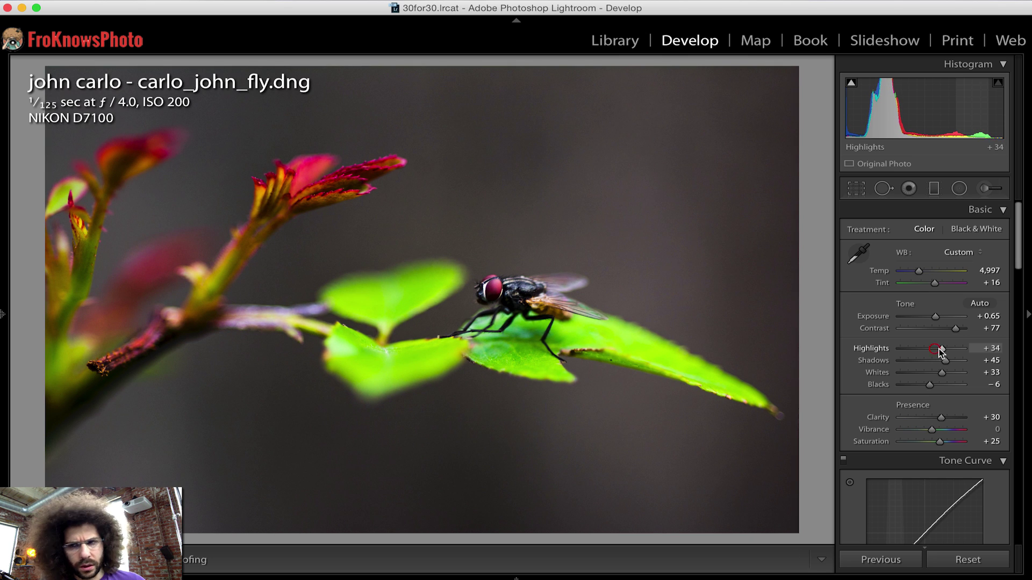
Raise Contrast to +84 and compare the edited photo with its original History state, returning to the latest edit
{"action": "left_click_drag", "start_coordinate": [958, 333], "coordinate": [961, 333]}
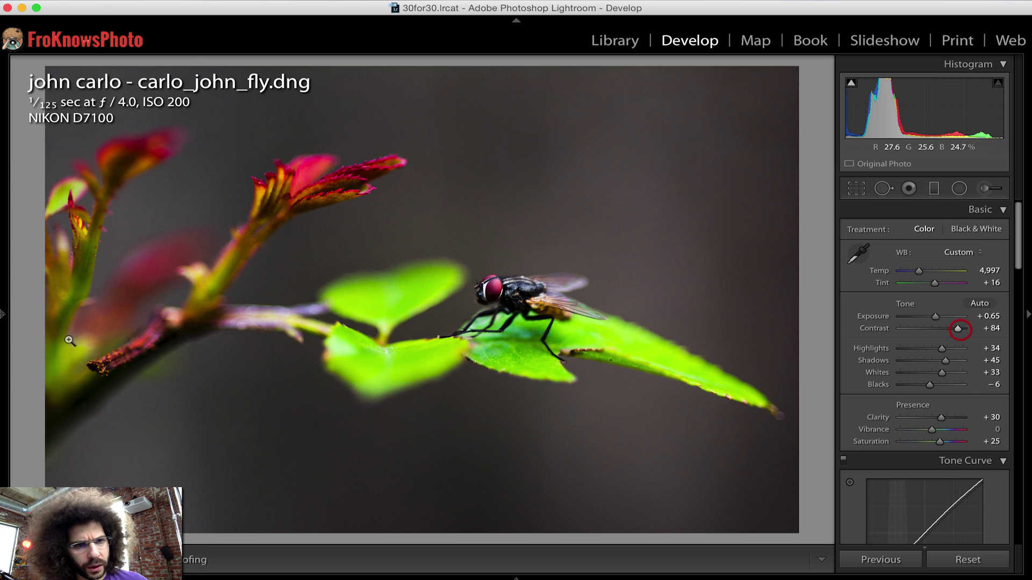
{"action": "mouse_move", "coordinate": [3, 313]}
{"action": "scroll", "coordinate": [99, 391], "scroll_direction": "down", "scroll_amount": 4}
{"action": "scroll", "coordinate": [100, 391], "scroll_direction": "down", "scroll_amount": 3}
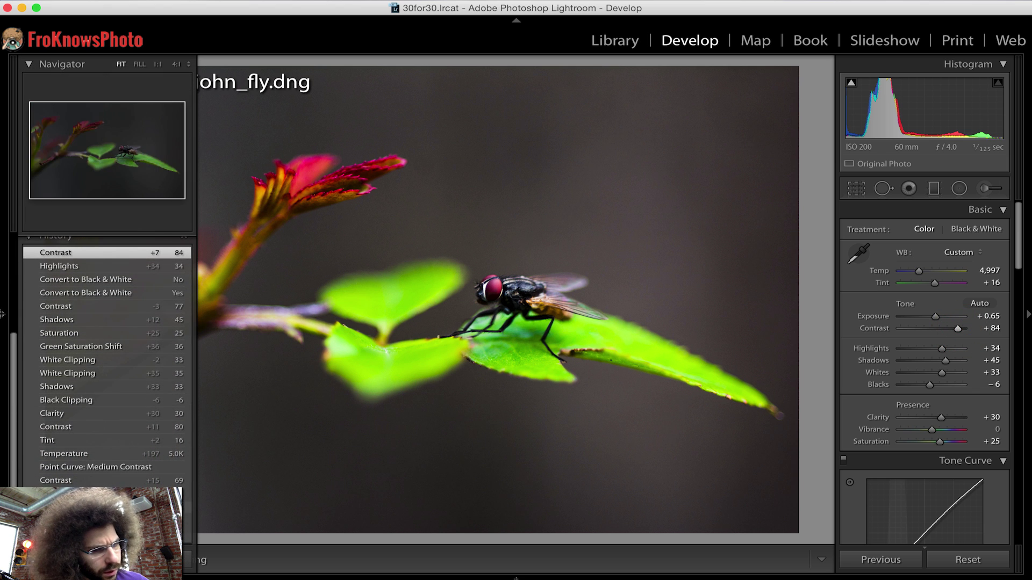
{"action": "left_click", "coordinate": [64, 521]}
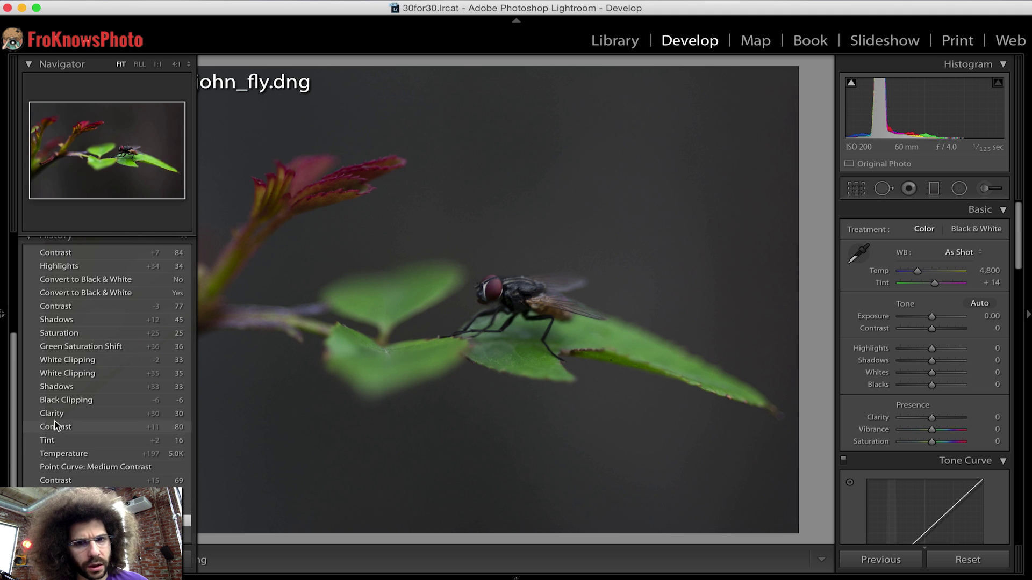
{"action": "scroll", "coordinate": [56, 426], "scroll_direction": "up", "scroll_amount": 6}
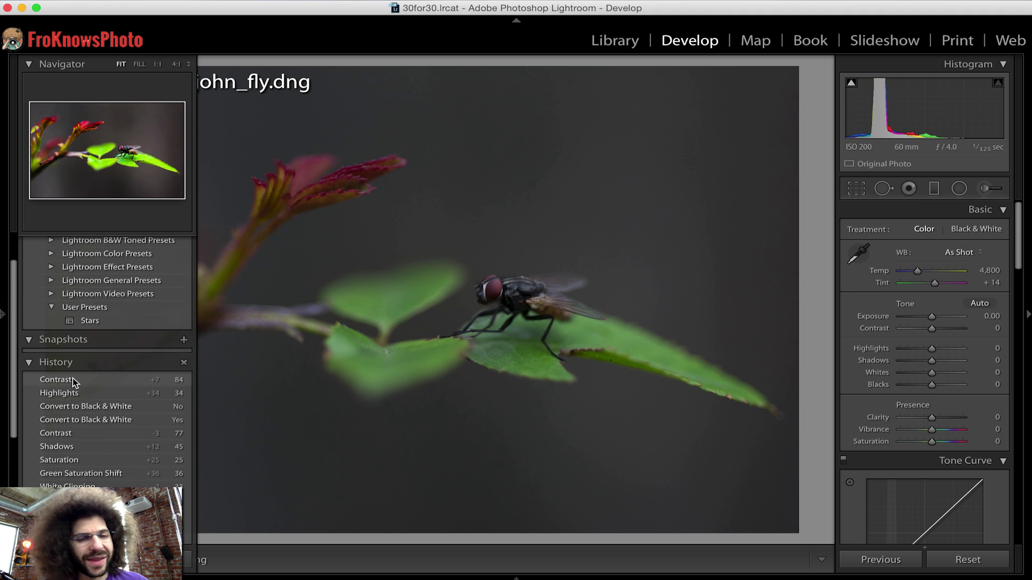
{"action": "left_click", "coordinate": [73, 378]}
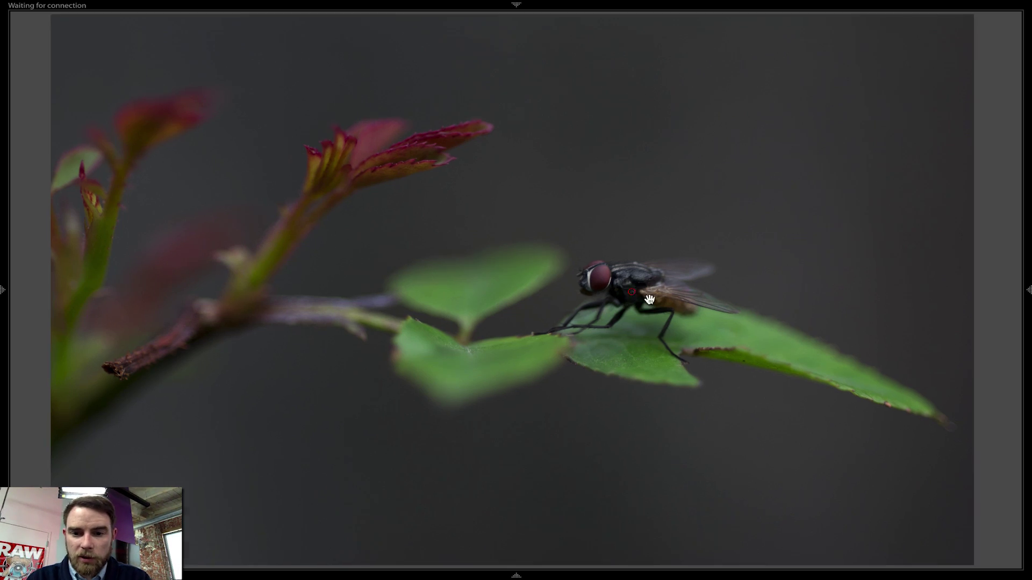
Inspect the unedited fly photo up close, reveal its adjustment controls and raise Exposure to +0.99
{"action": "left_click", "coordinate": [620, 304]}
{"action": "left_click", "coordinate": [628, 305]}
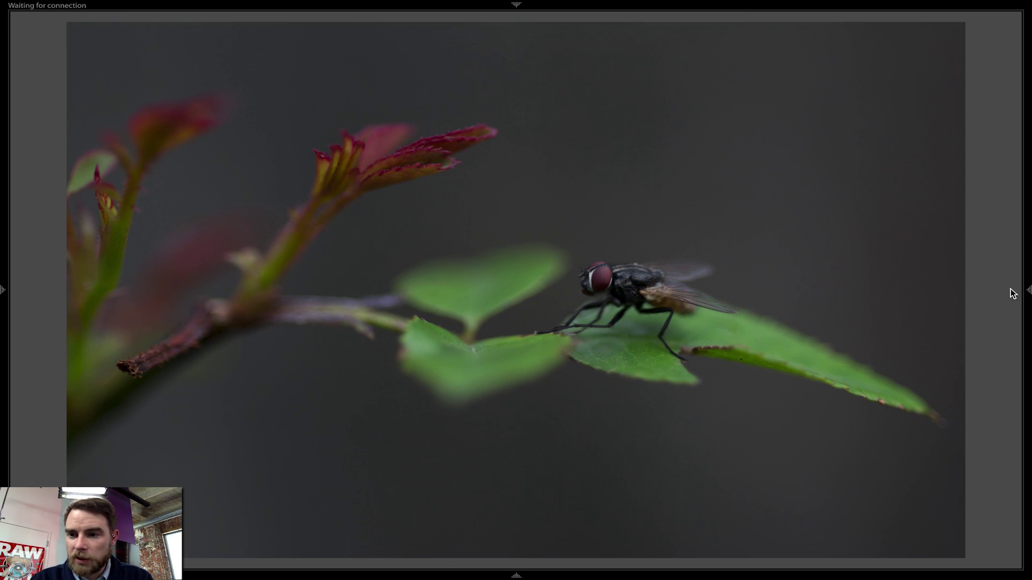
{"action": "left_click", "coordinate": [1027, 290]}
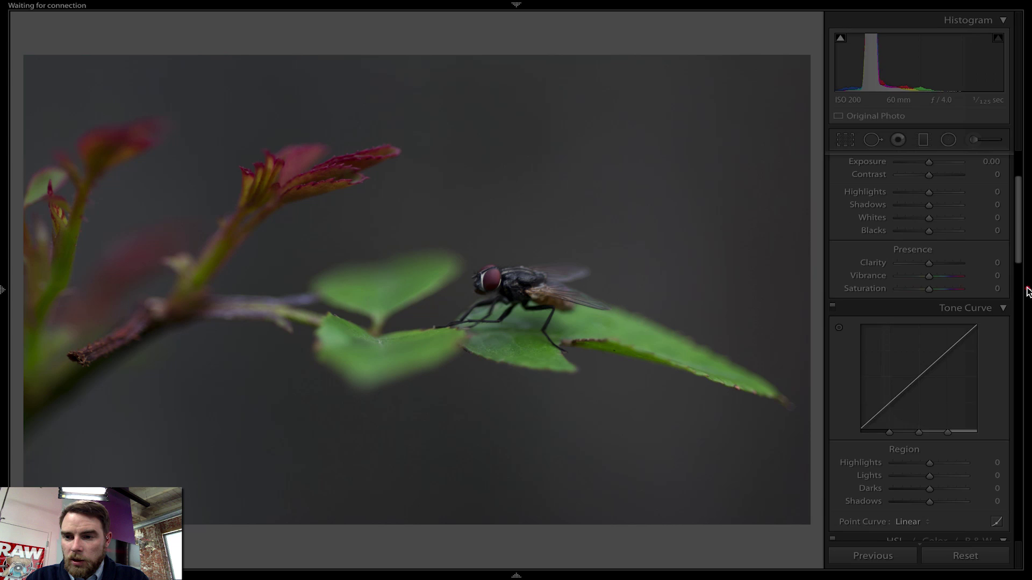
{"action": "left_click_drag", "start_coordinate": [1016, 231], "coordinate": [1021, 196]}
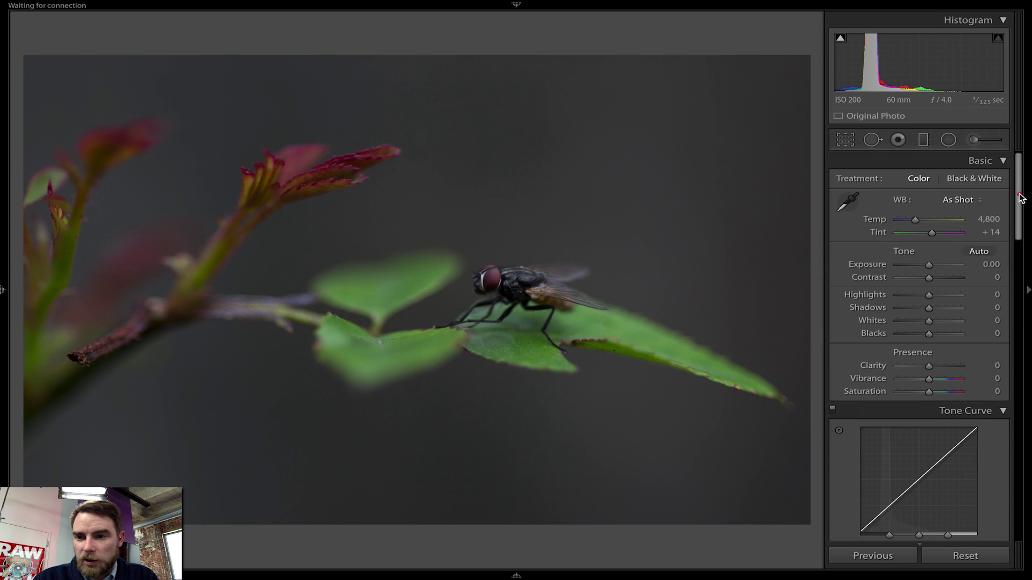
{"action": "left_click", "coordinate": [991, 264]}
{"action": "type", "text": "0.66"}
{"action": "key", "text": "Return"}
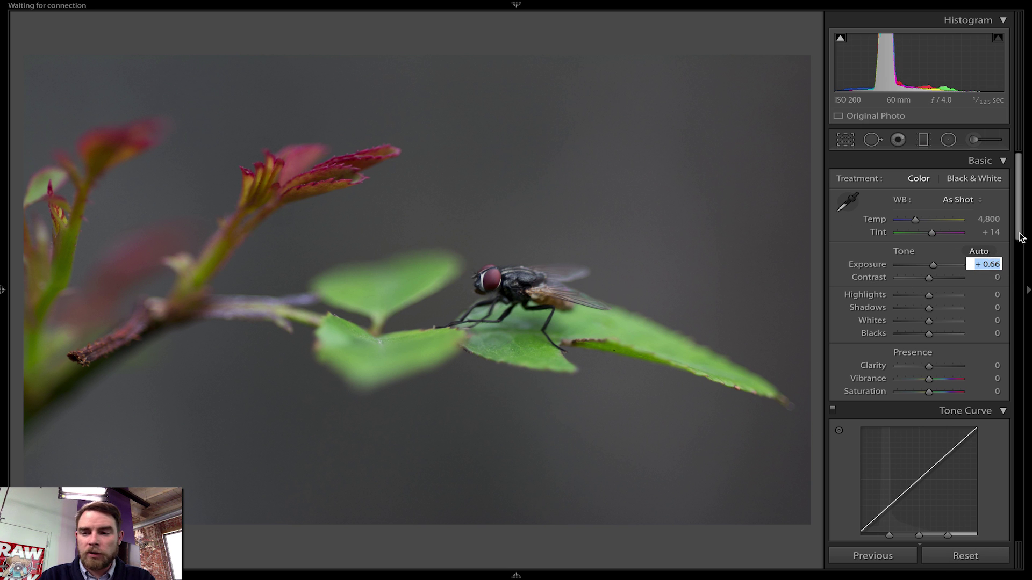
{"action": "key", "text": "shift"}
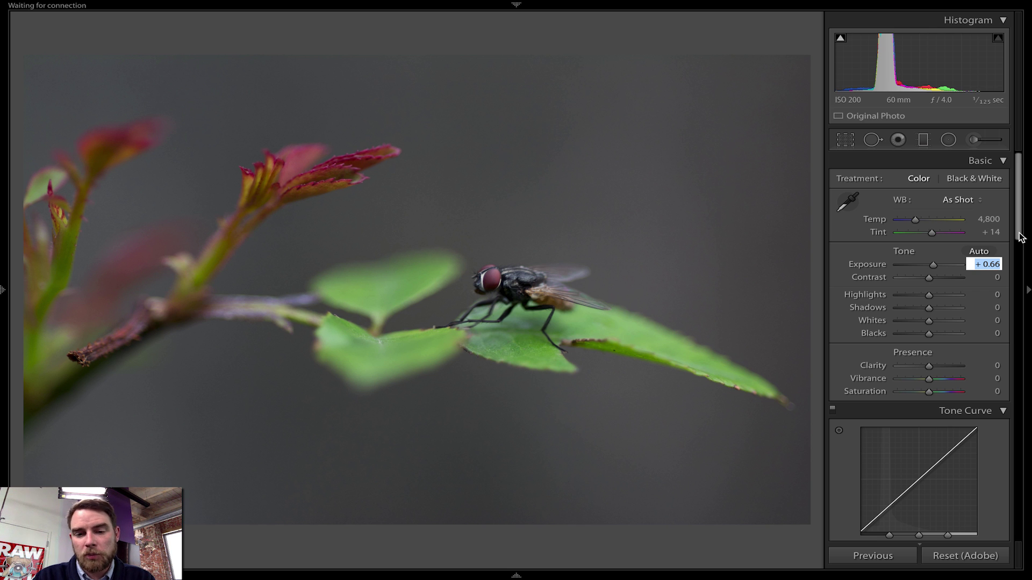
{"action": "key", "text": "shift+Up"}
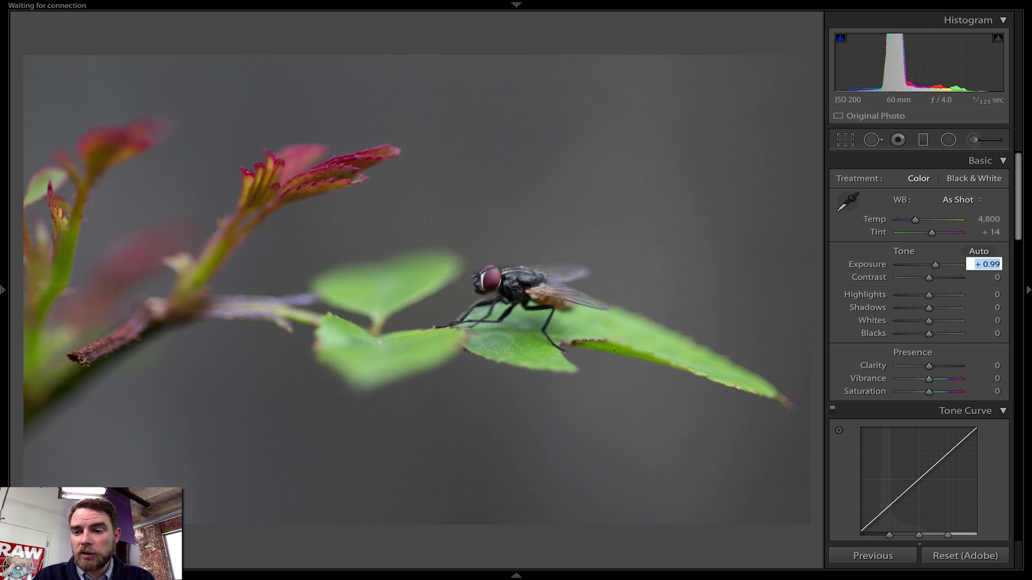
Set the photo's Contrast to +10 and Highlights to +43
{"action": "key", "text": "Tab"}
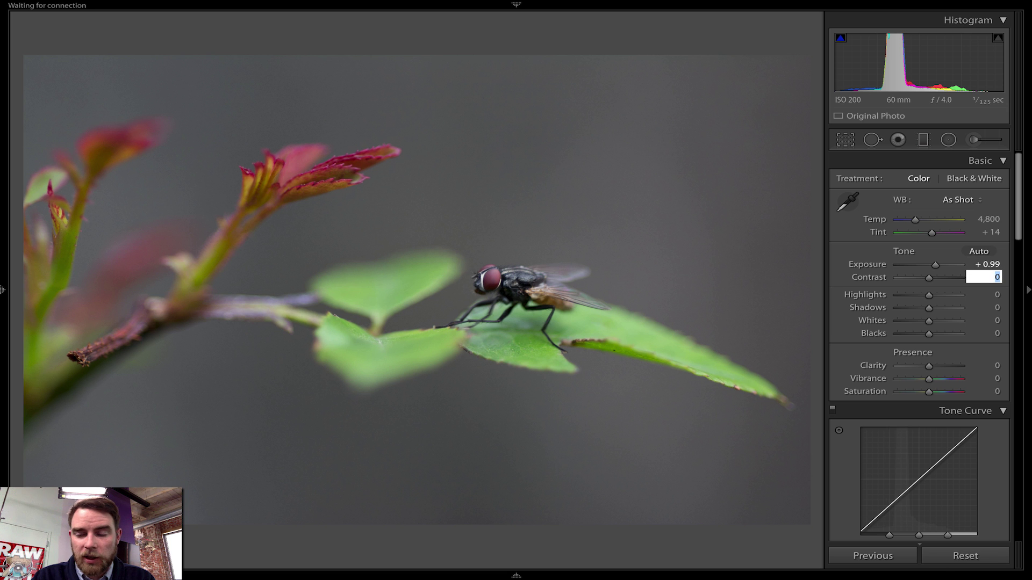
{"action": "key", "text": "shift+Tab"}
{"action": "key", "text": "shift+Tab"}
{"action": "key", "text": "Tab"}
{"action": "key", "text": "Tab"}
{"action": "key", "text": "shift+Up"}
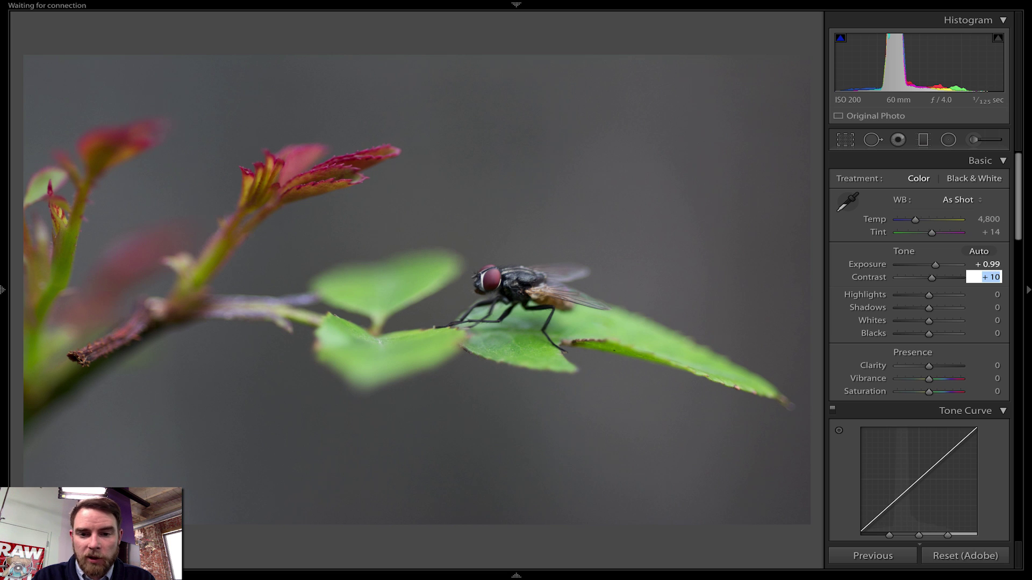
{"action": "key", "text": "Tab"}
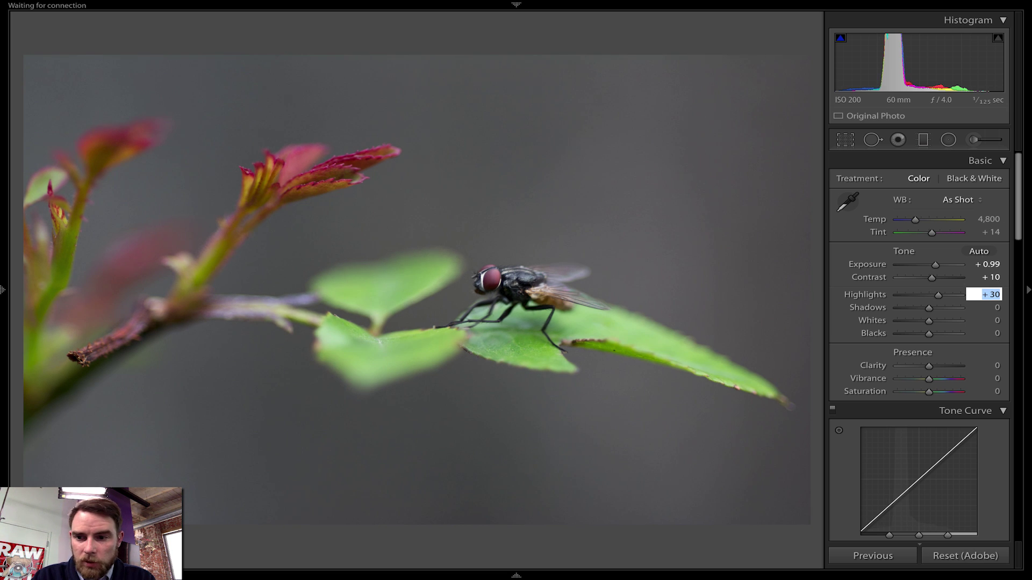
{"action": "key", "text": "shift+Up"}
Raise the photo's Shadows to +40
{"action": "key", "text": "Tab"}
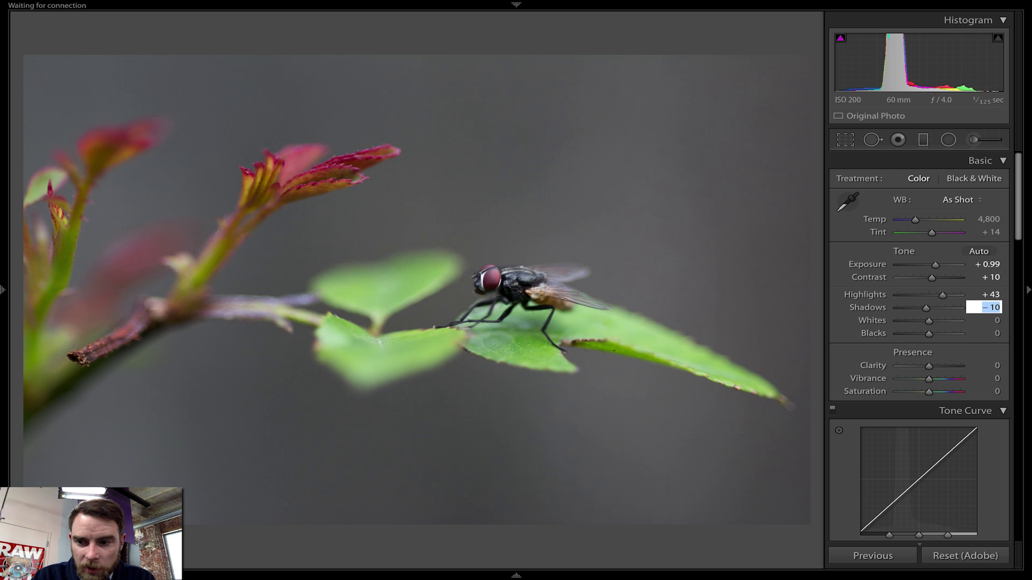
{"action": "key", "text": "shift+Up"}
{"action": "key", "text": "shift+Up"}
{"action": "key", "text": "shift+Up"}
{"action": "key", "text": "shift+Up"}
{"action": "key", "text": "shift+Up"}
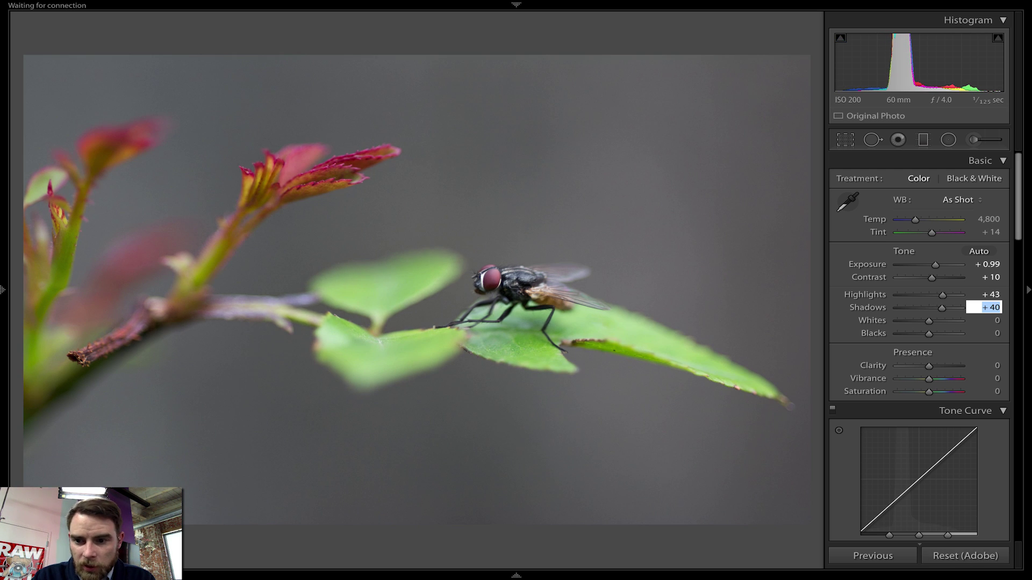
Lower Blacks to -29 and raise Whites to +22
{"action": "key", "text": "Tab"}
{"action": "key", "text": "Tab"}
{"action": "key", "text": "shift+Down"}
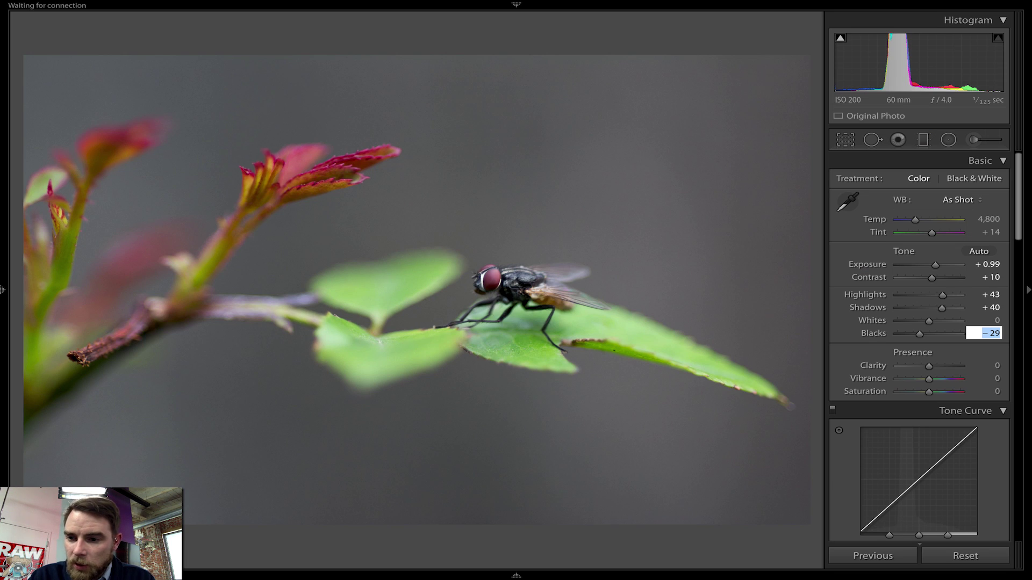
{"action": "key", "text": "Return"}
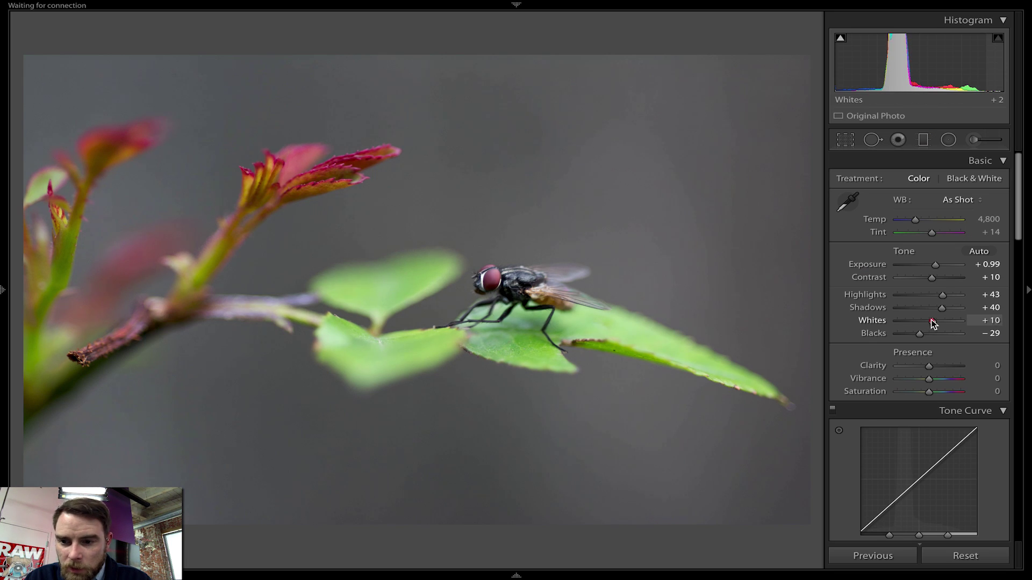
{"action": "left_click_drag", "start_coordinate": [933, 322], "coordinate": [933, 321]}
Apply the Strong Contrast point curve and lower the tone curve's Darks region to -6
{"action": "left_click_drag", "start_coordinate": [1018, 243], "coordinate": [1020, 281]}
{"action": "left_click", "coordinate": [912, 437]}
{"action": "left_click", "coordinate": [920, 454]}
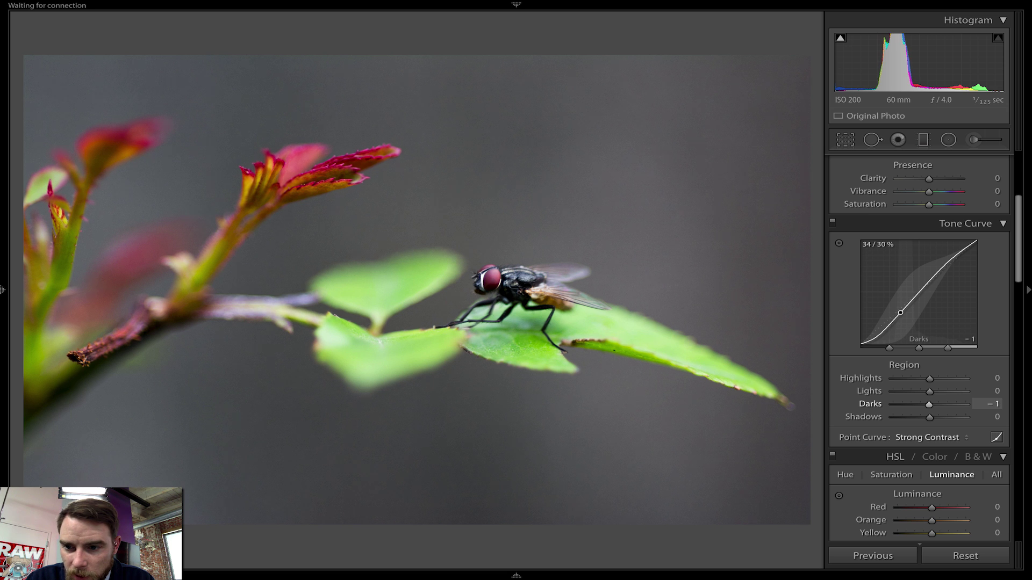
{"action": "left_click_drag", "start_coordinate": [901, 312], "coordinate": [900, 317]}
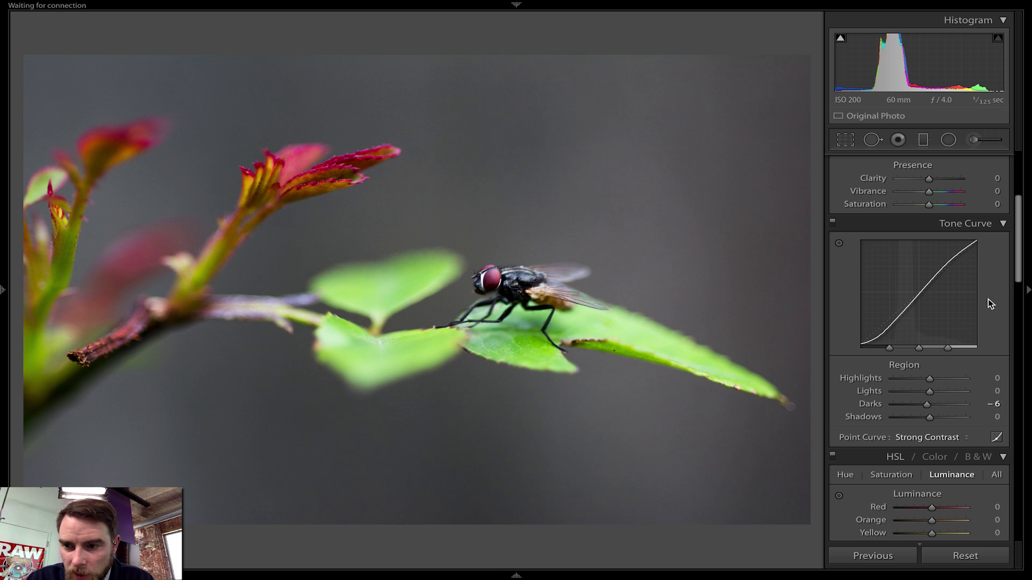
Raise Shadows to +56 and set Clarity to +27
{"action": "left_click_drag", "start_coordinate": [1017, 264], "coordinate": [1020, 223]}
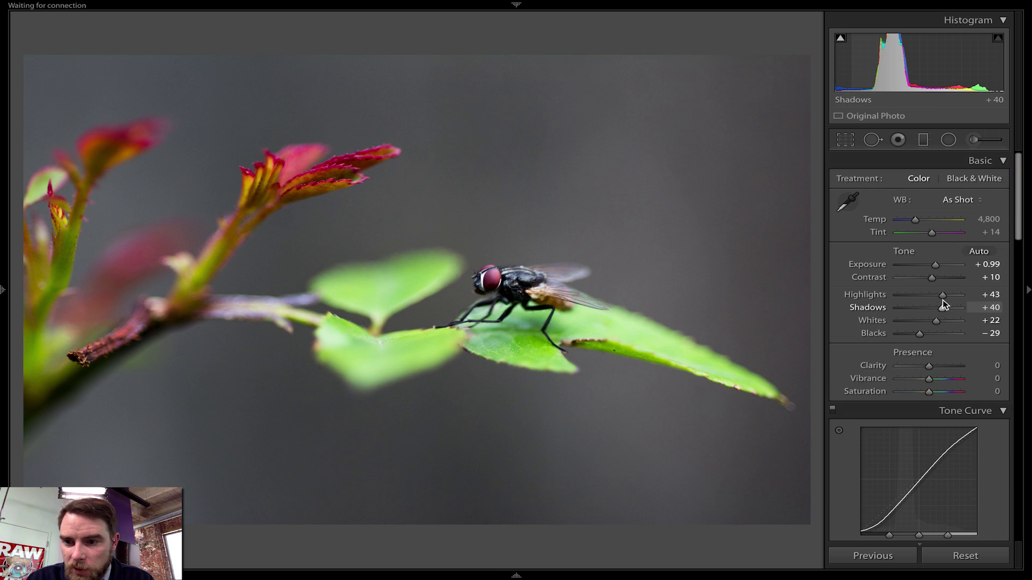
{"action": "left_click_drag", "start_coordinate": [945, 305], "coordinate": [947, 307]}
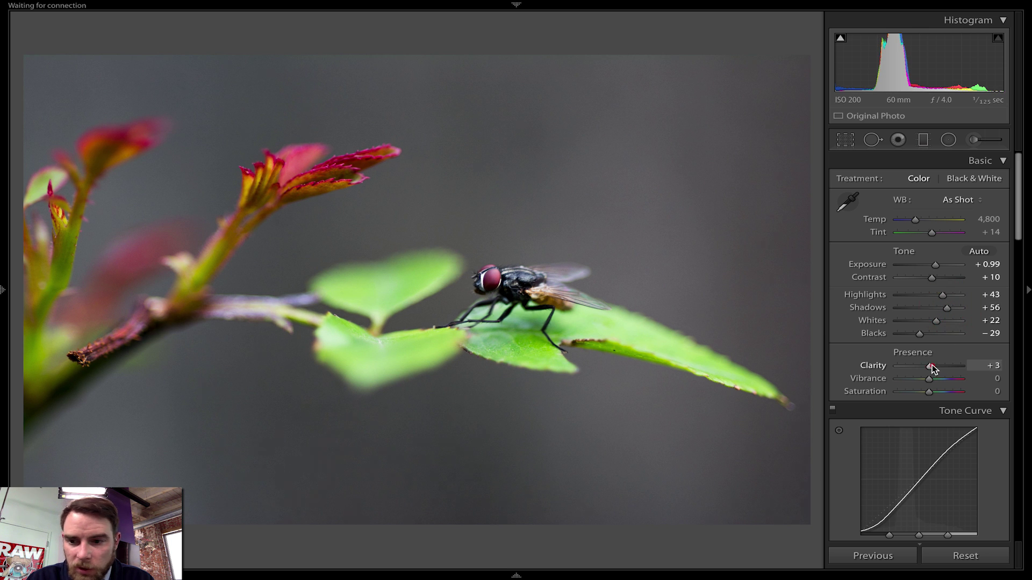
{"action": "left_click_drag", "start_coordinate": [932, 368], "coordinate": [937, 366]}
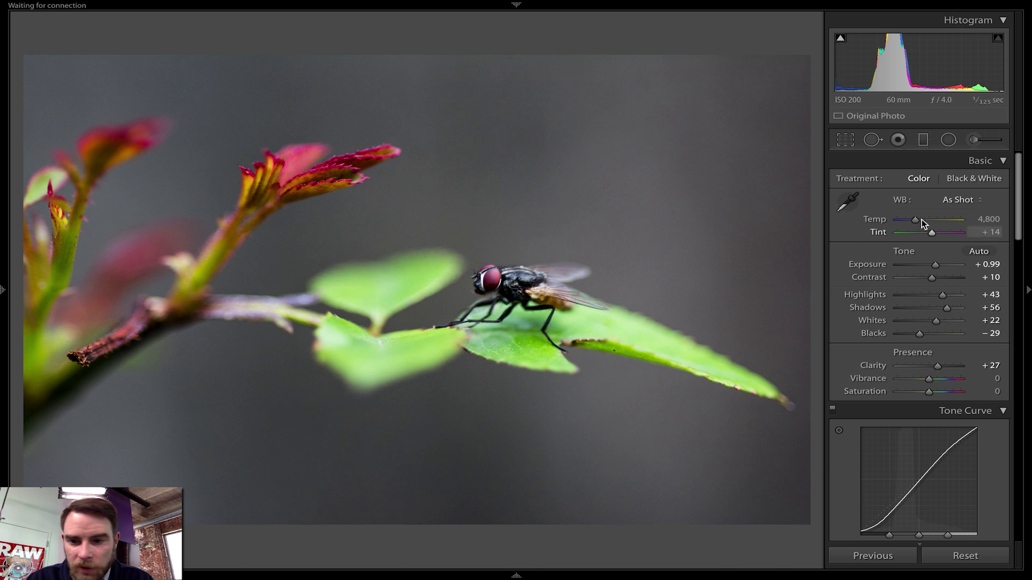
Set the basic Contrast back to 0
{"action": "left_click", "coordinate": [984, 277]}
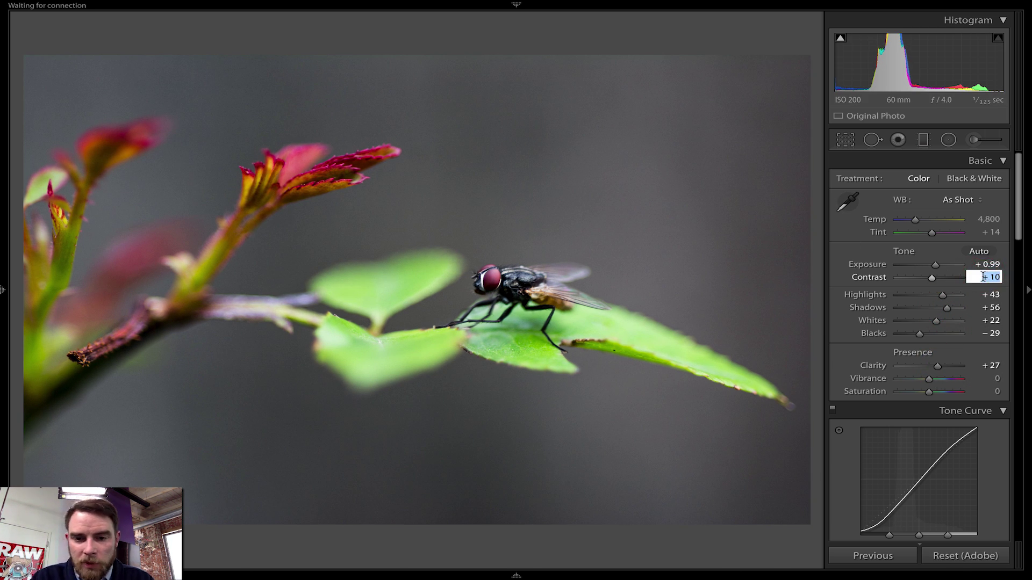
{"action": "type", "text": "0"}
{"action": "key", "text": "Return"}
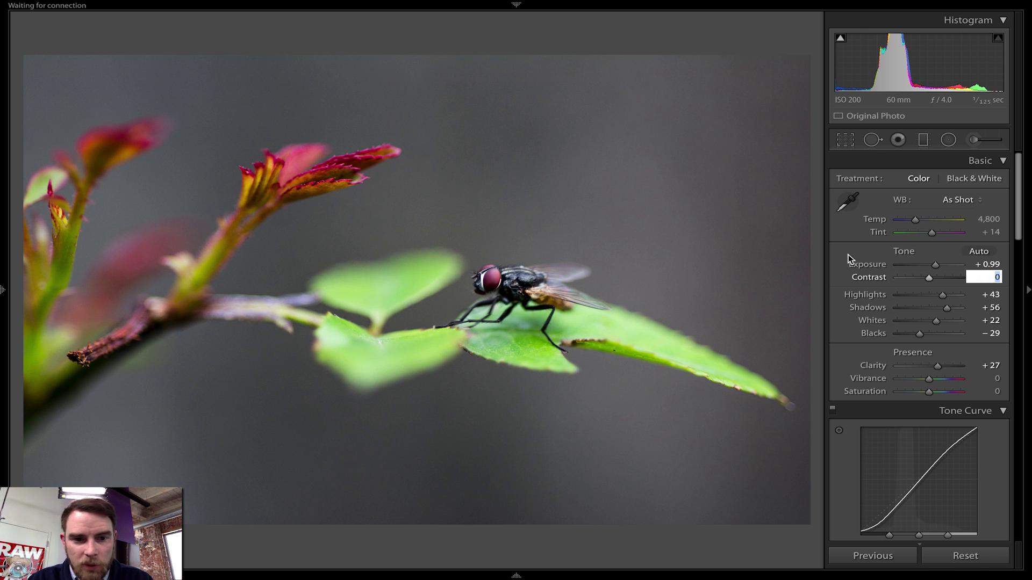
Reduce the photo's Vibrance to -8
{"action": "left_click", "coordinate": [997, 378]}
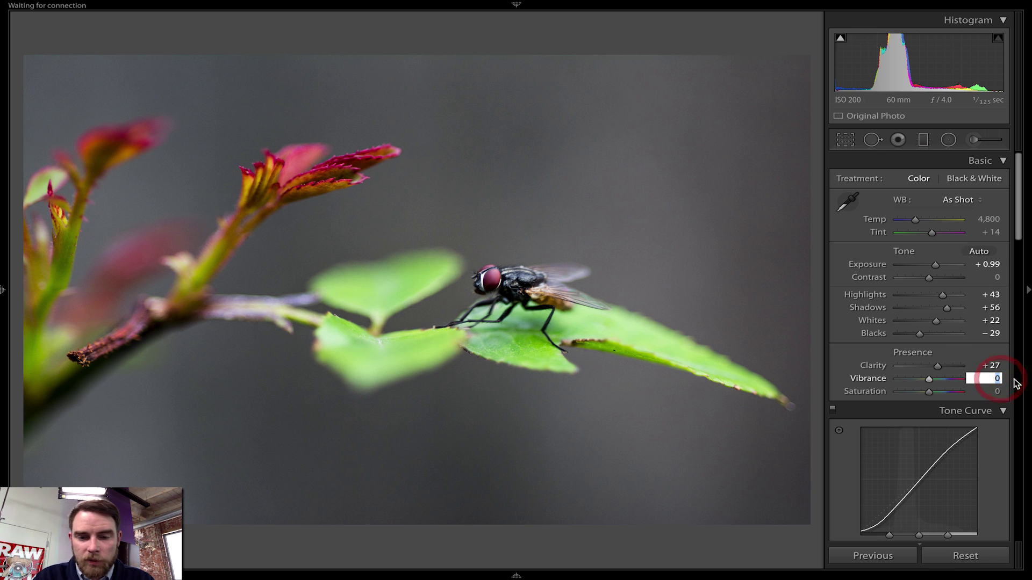
{"action": "type", "text": "-10"}
{"action": "key", "text": "Return"}
{"action": "key", "text": "shift+Down"}
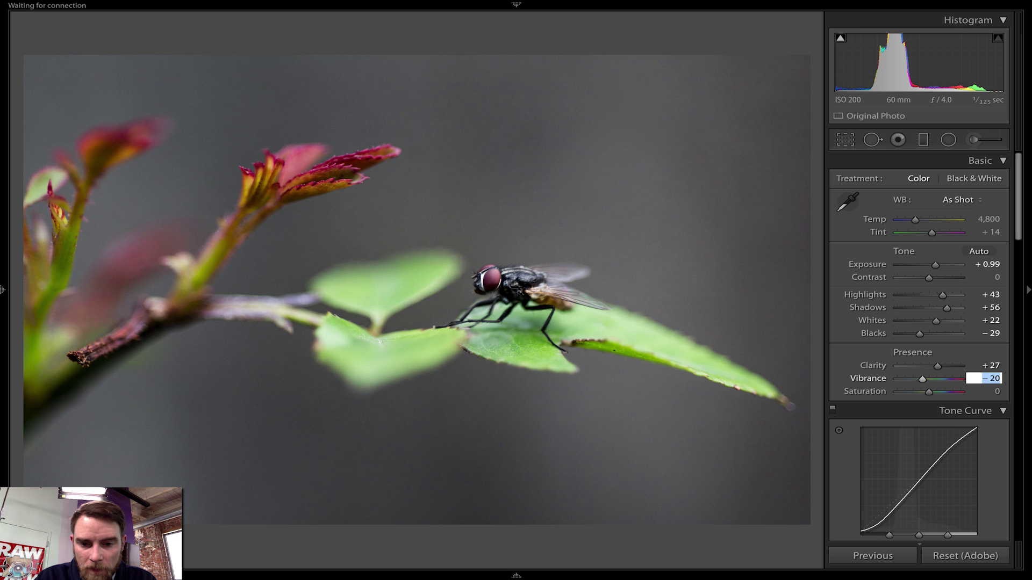
{"action": "key", "text": "Up"}
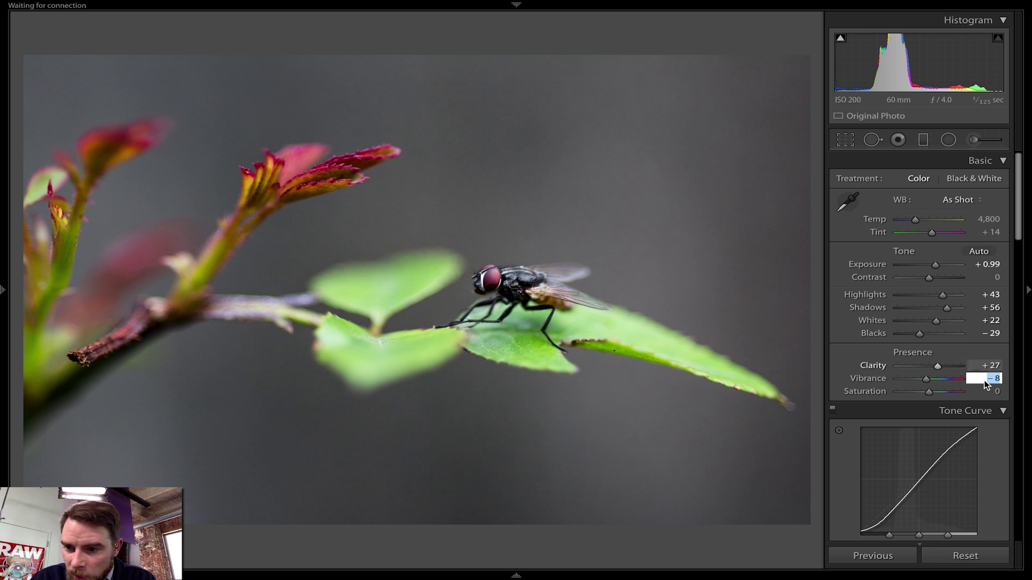
Reduce Saturation to -20 and set Contrast to +9
{"action": "key", "text": "Tab"}
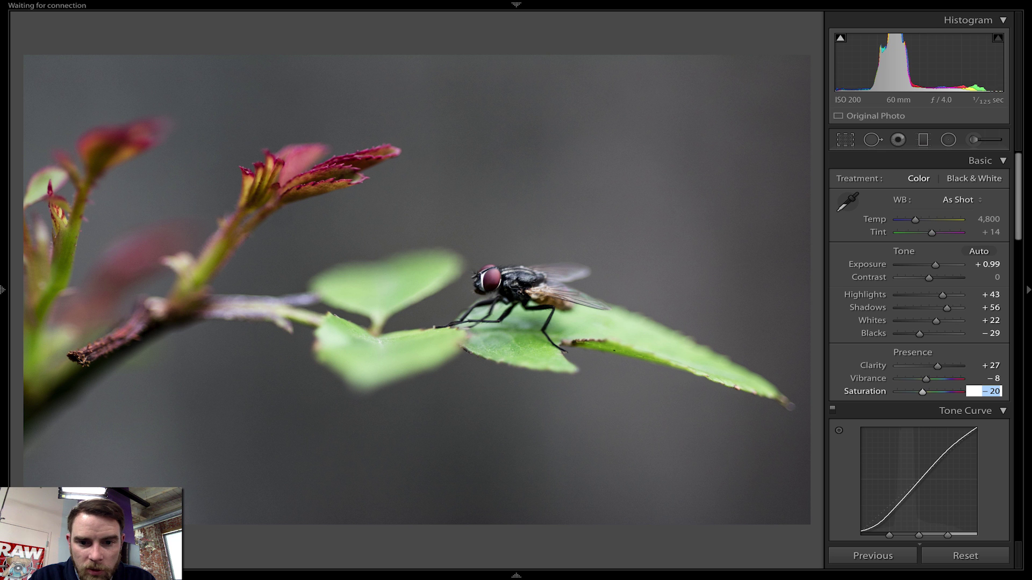
{"action": "key", "text": "Return"}
{"action": "left_click_drag", "start_coordinate": [928, 277], "coordinate": [933, 277]}
{"action": "left_click", "coordinate": [988, 277]}
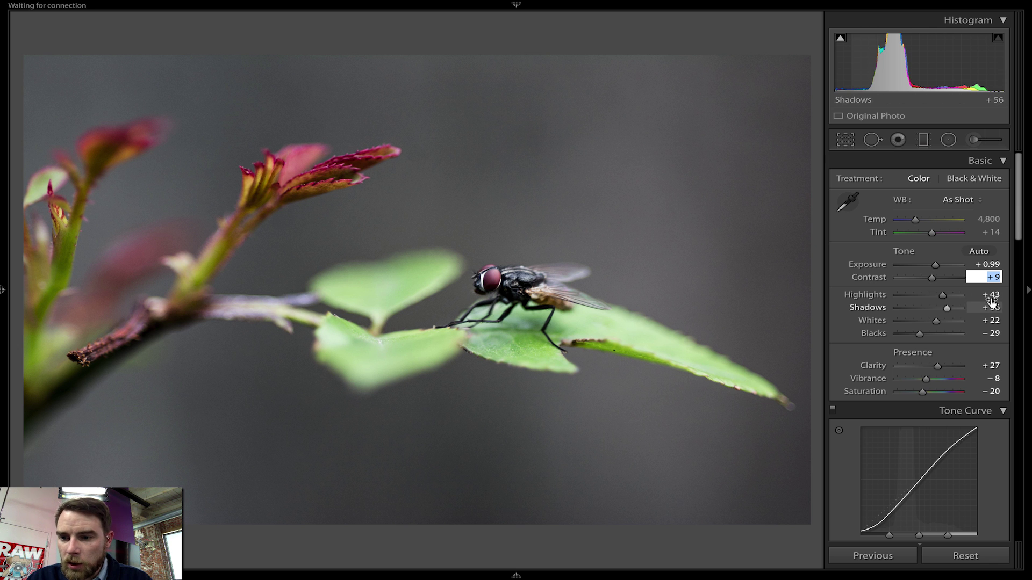
Darken the photo's corners with a Lens Vignetting Amount of -20 and Midpoint of 8
{"action": "scroll", "coordinate": [1021, 206], "scroll_direction": "down", "scroll_amount": 15}
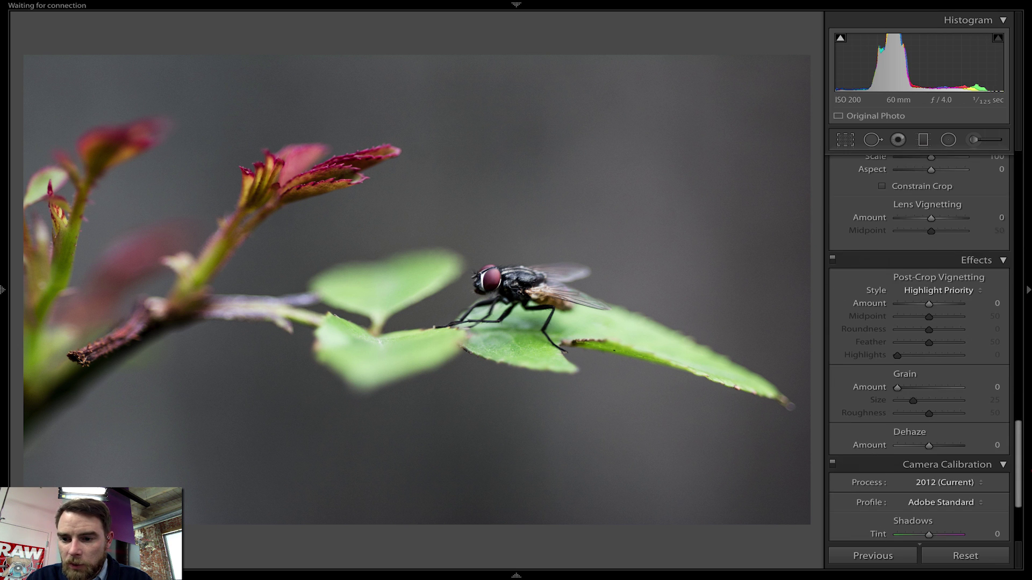
{"action": "scroll", "coordinate": [947, 414], "scroll_direction": "up", "scroll_amount": 1}
{"action": "mouse_move", "coordinate": [932, 232]}
{"action": "left_mouse_down"}
{"action": "mouse_move", "coordinate": [903, 245]}
{"action": "mouse_move", "coordinate": [922, 233]}
{"action": "left_mouse_up"}
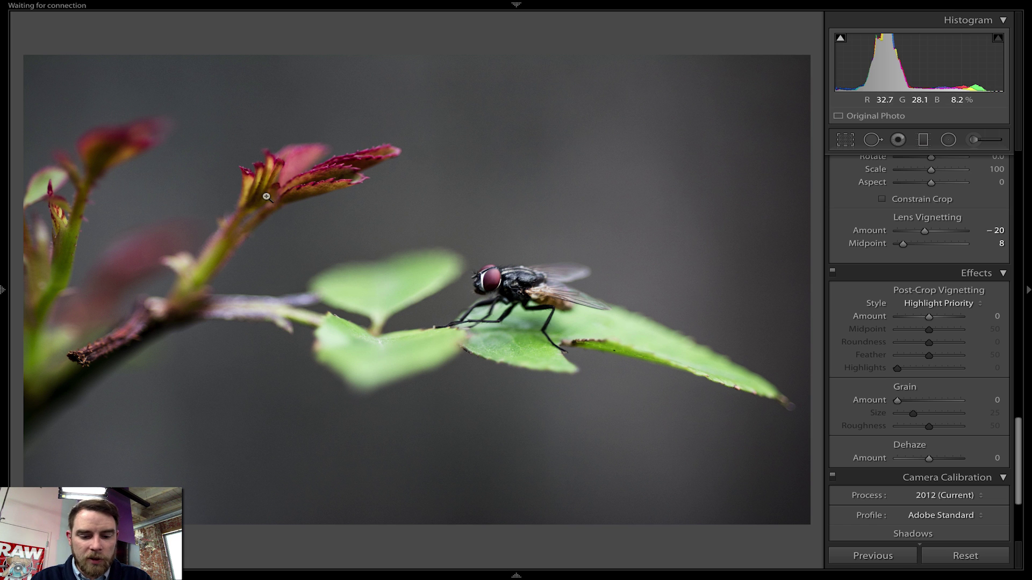
Crop the photo tighter around the fly and leaves at the original aspect ratio, trimming the left edge and repositioning the image within the frame
{"action": "key", "text": "r"}
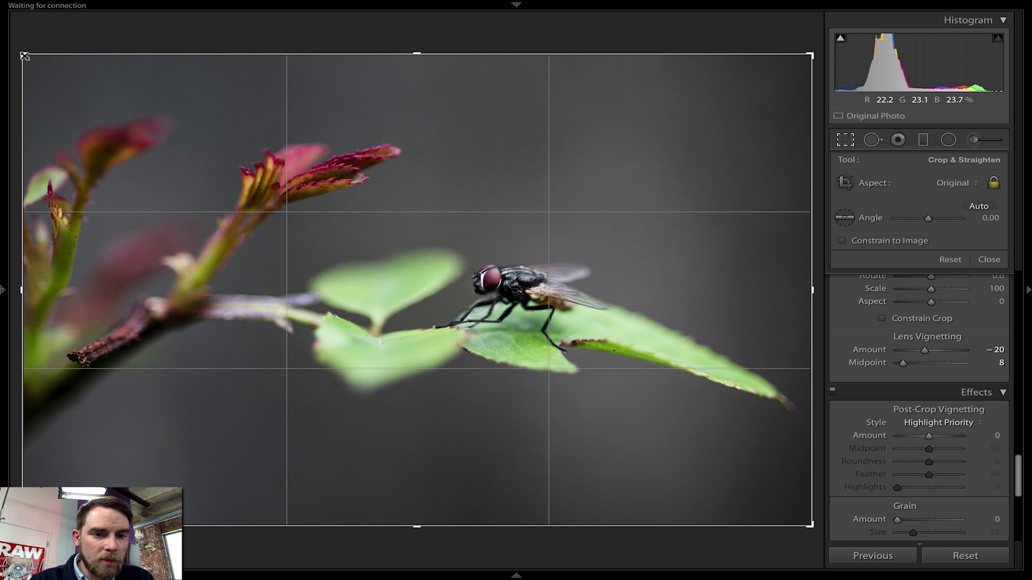
{"action": "left_click_drag", "start_coordinate": [24, 56], "coordinate": [94, 93]}
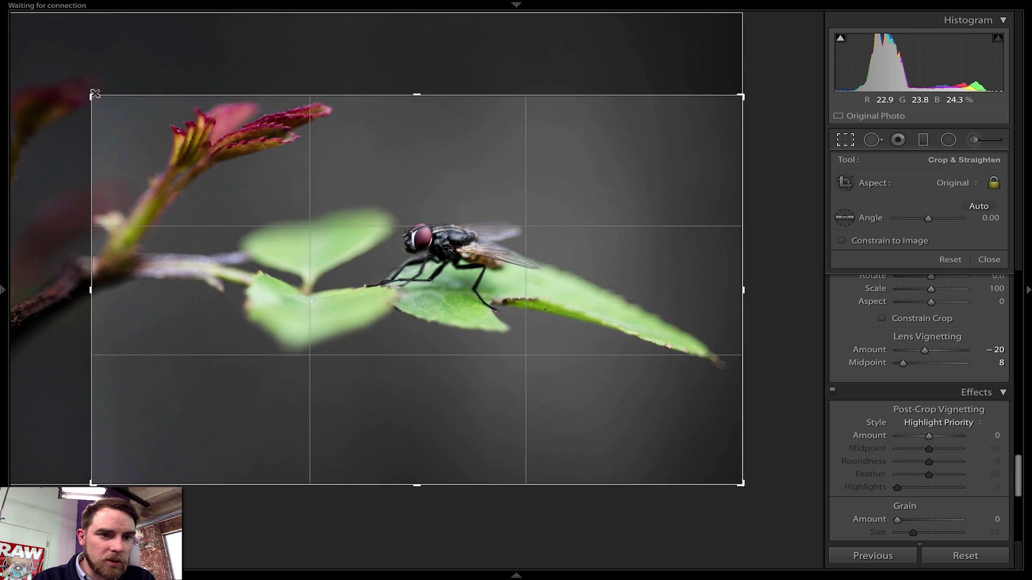
{"action": "left_click_drag", "start_coordinate": [346, 217], "coordinate": [346, 233]}
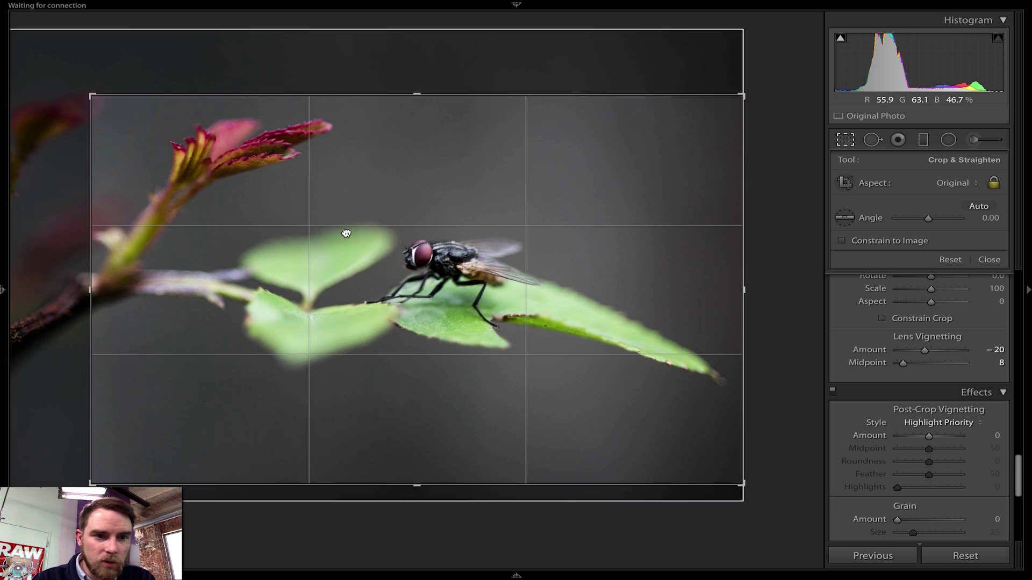
{"action": "key", "text": "Return"}
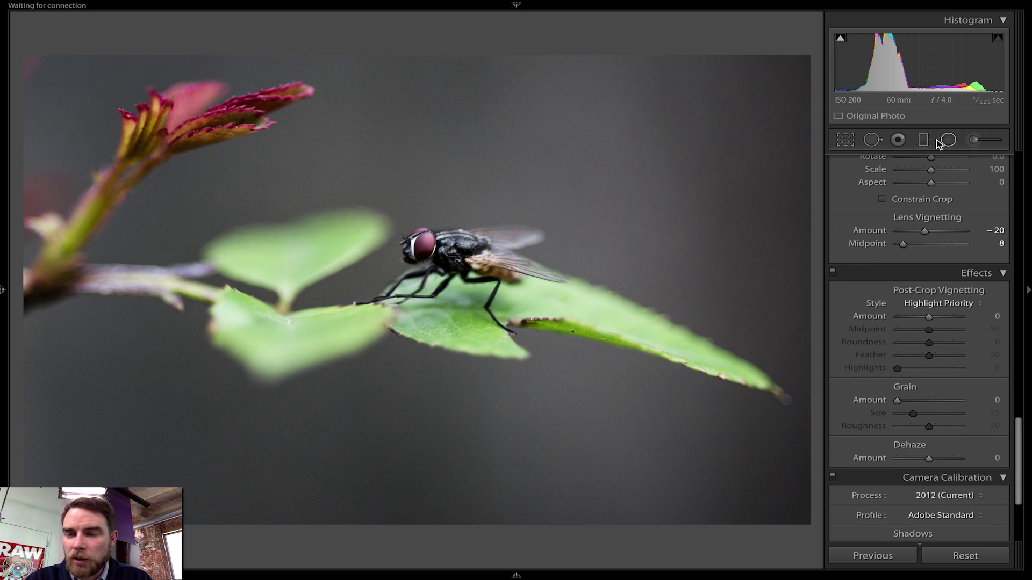
Clone plain gray background over the reddish patch in the photo's upper-left corner, using a brush of Size 85 and Feather 61
{"action": "left_click", "coordinate": [871, 140]}
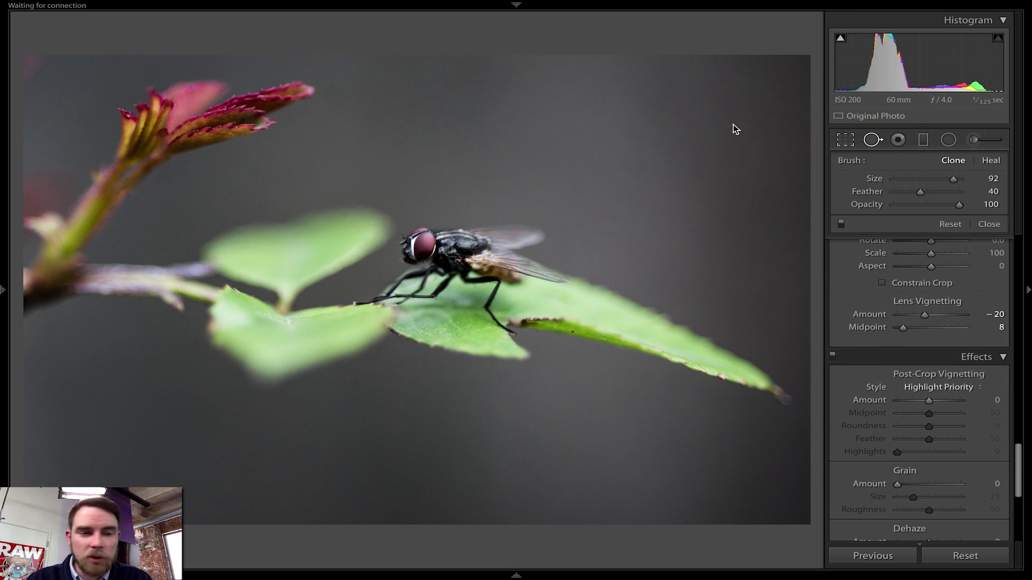
{"action": "left_click_drag", "start_coordinate": [947, 183], "coordinate": [949, 182]}
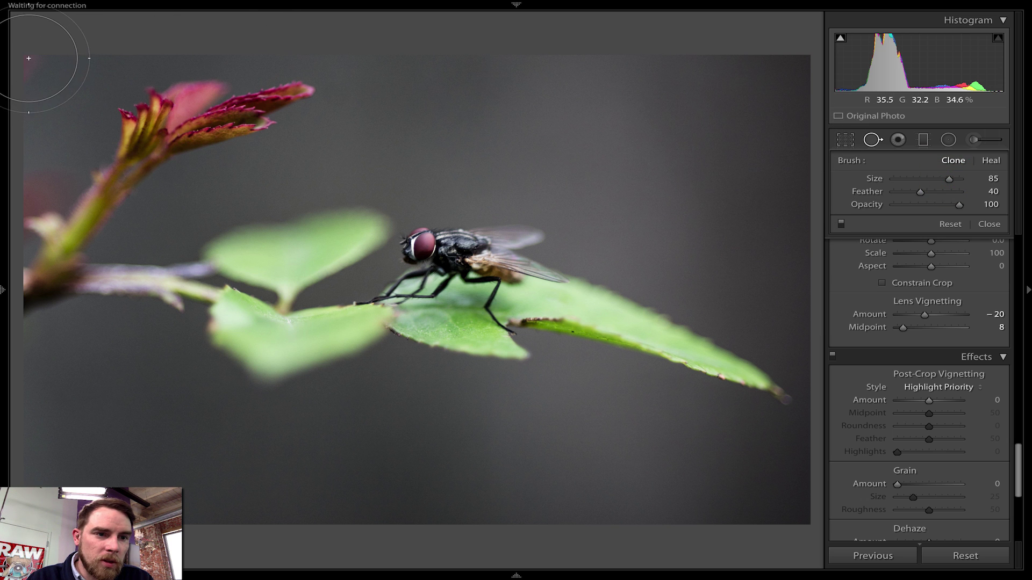
{"action": "mouse_move", "coordinate": [26, 56]}
{"action": "left_mouse_down"}
{"action": "mouse_move", "coordinate": [258, 76]}
{"action": "mouse_move", "coordinate": [410, 113]}
{"action": "mouse_move", "coordinate": [391, 166]}
{"action": "mouse_move", "coordinate": [414, 111]}
{"action": "mouse_move", "coordinate": [426, 107]}
{"action": "left_mouse_up"}
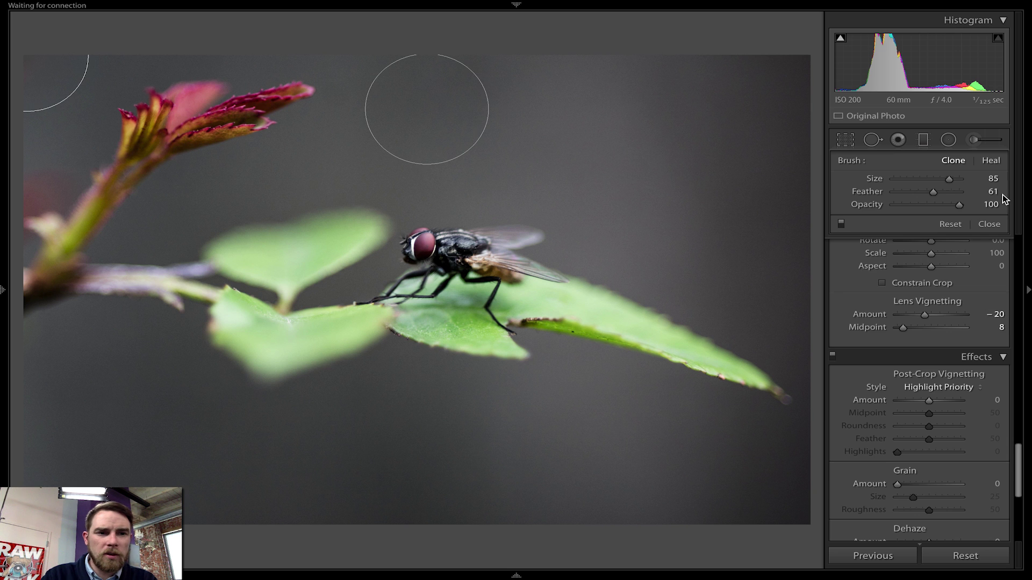
{"action": "key", "text": "q"}
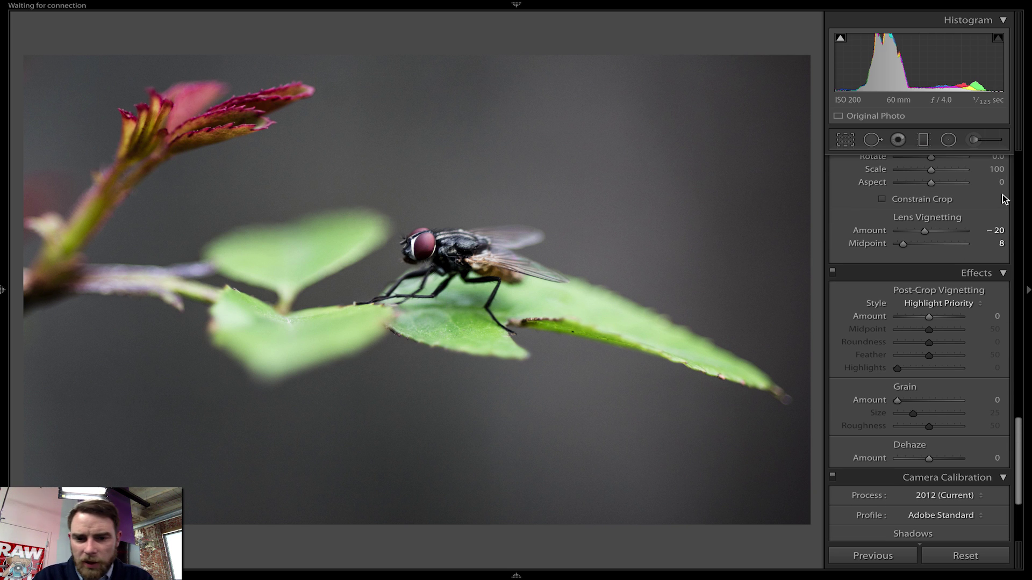
Set the photo's Vibrance to +2 and Saturation to -4
{"action": "left_click_drag", "start_coordinate": [1017, 413], "coordinate": [1013, 199]}
{"action": "left_click", "coordinate": [991, 264]}
{"action": "type", "text": "+2"}
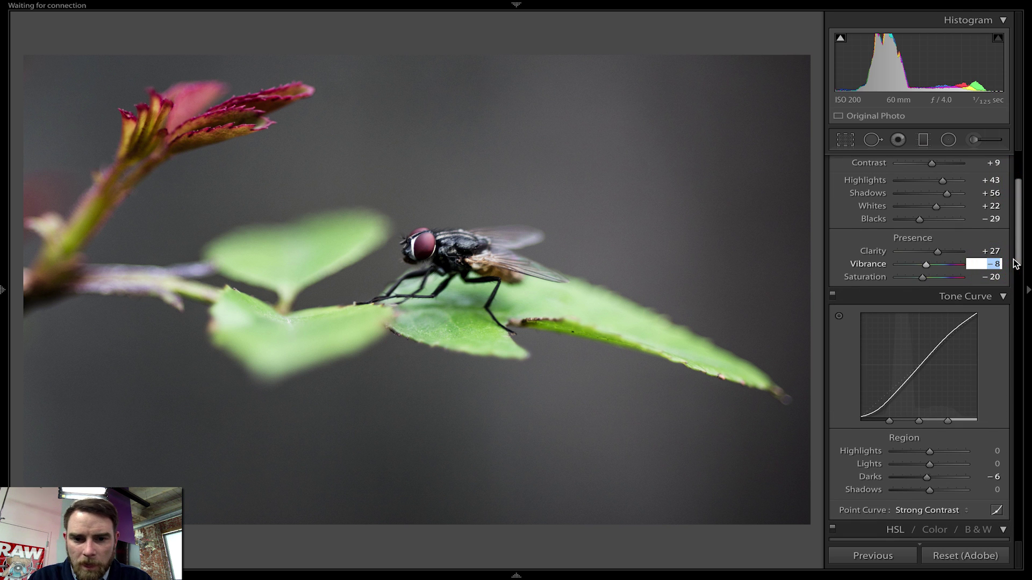
{"action": "key", "text": "Return"}
{"action": "key", "text": "Tab"}
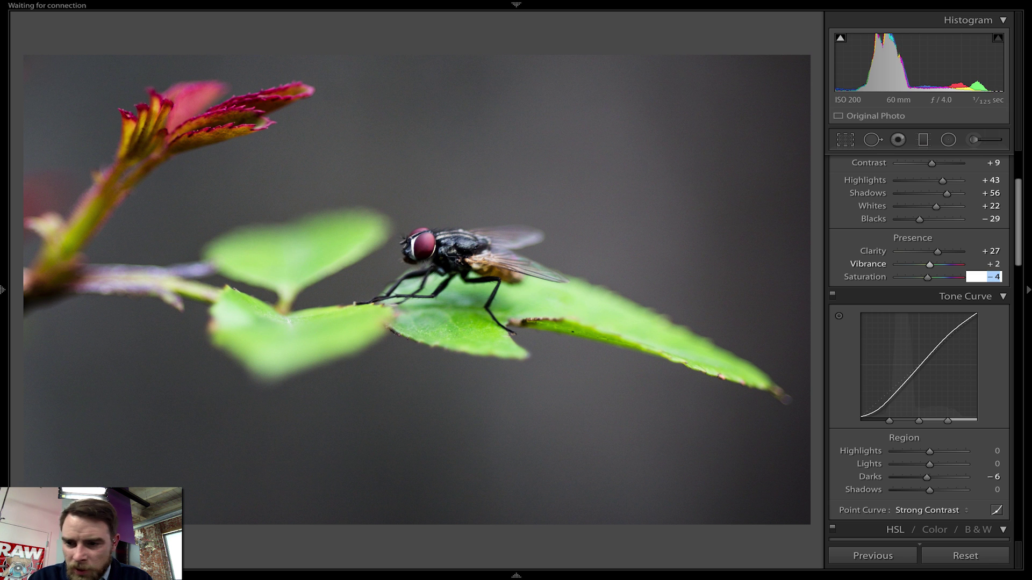
{"action": "key", "text": "Tab"}
{"action": "left_click_drag", "start_coordinate": [1009, 237], "coordinate": [1021, 293]}
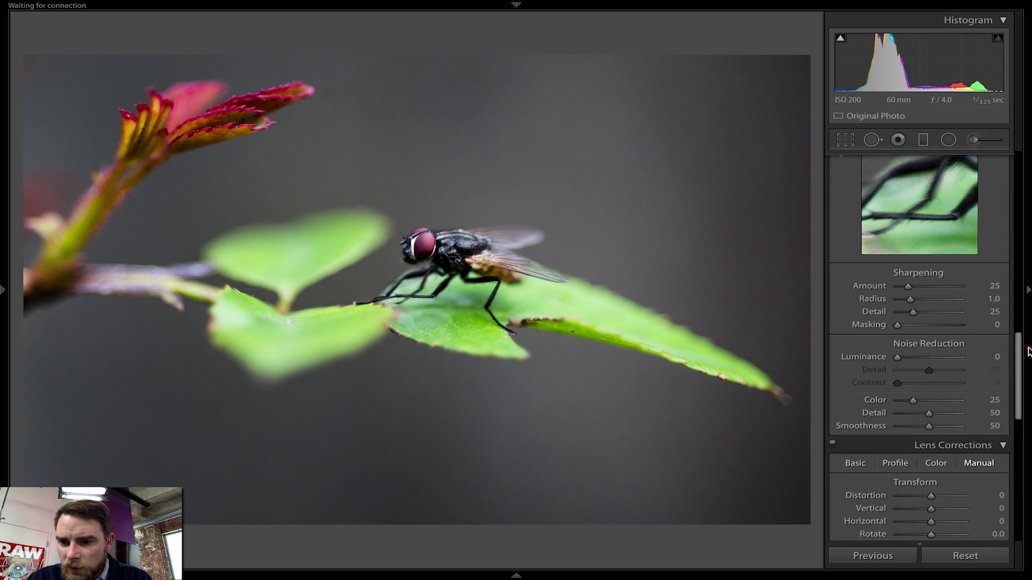
{"action": "left_click_drag", "start_coordinate": [1028, 352], "coordinate": [1024, 363]}
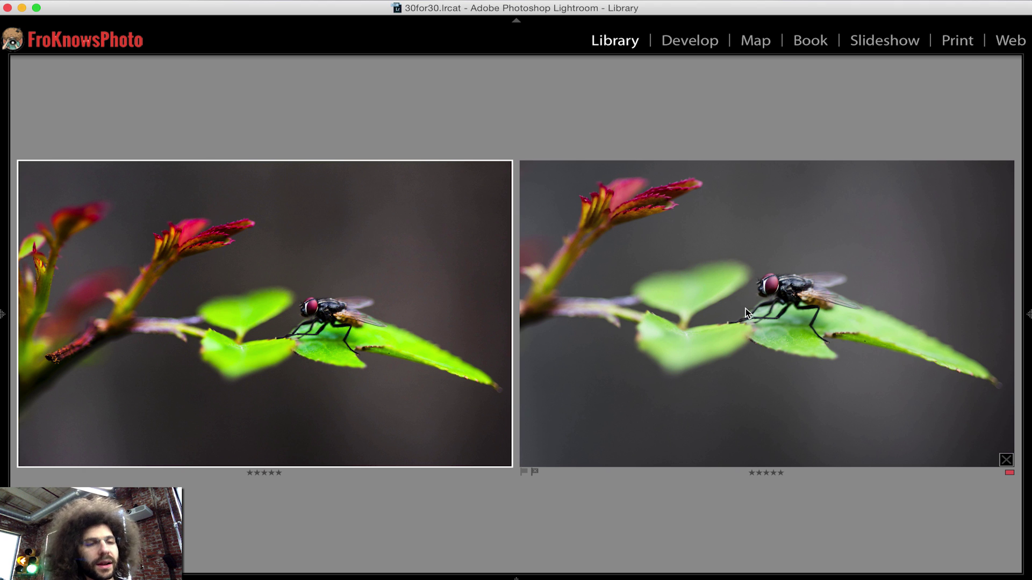
Compare the two fly edits side by side, and examine the cropped, muted version on its own and enlarged around the fly
{"action": "left_click", "coordinate": [754, 322]}
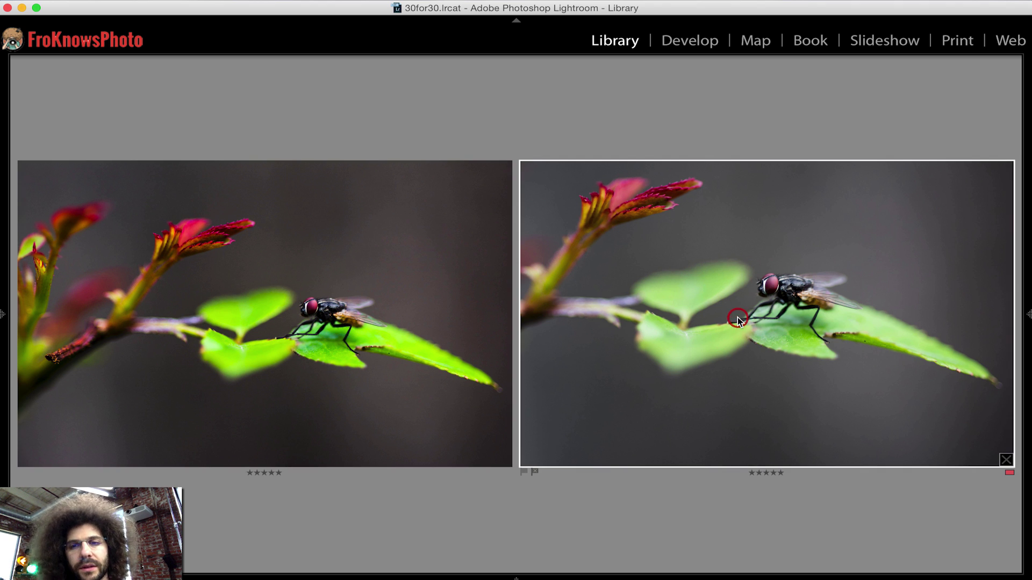
{"action": "double_click", "coordinate": [682, 298]}
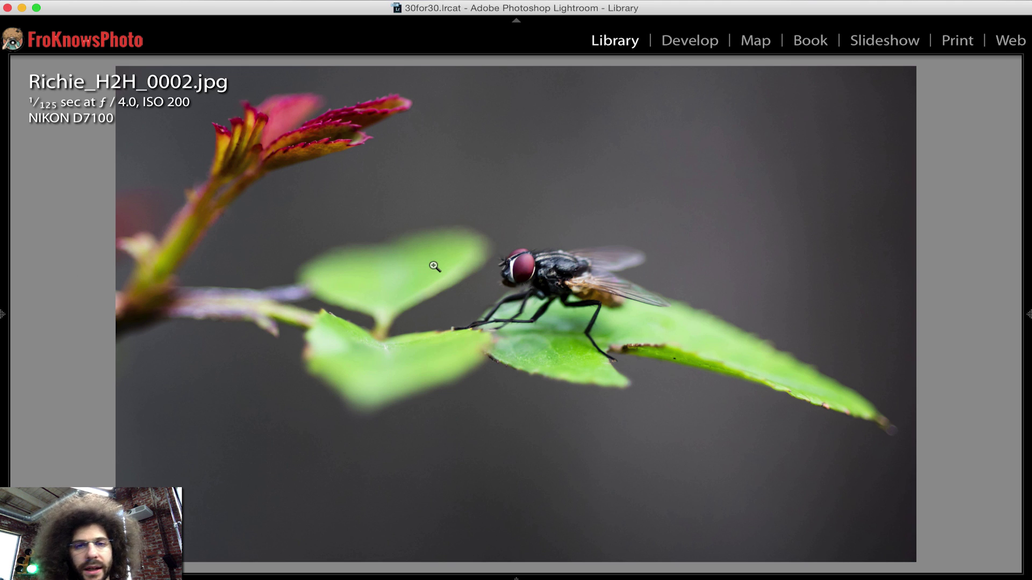
{"action": "double_click", "coordinate": [461, 262]}
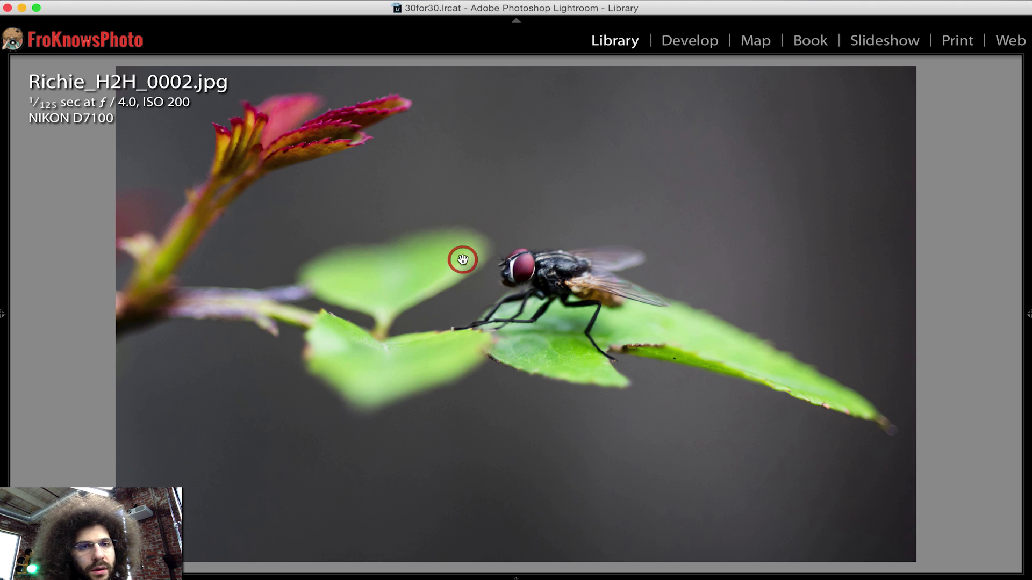
{"action": "key", "text": "c"}
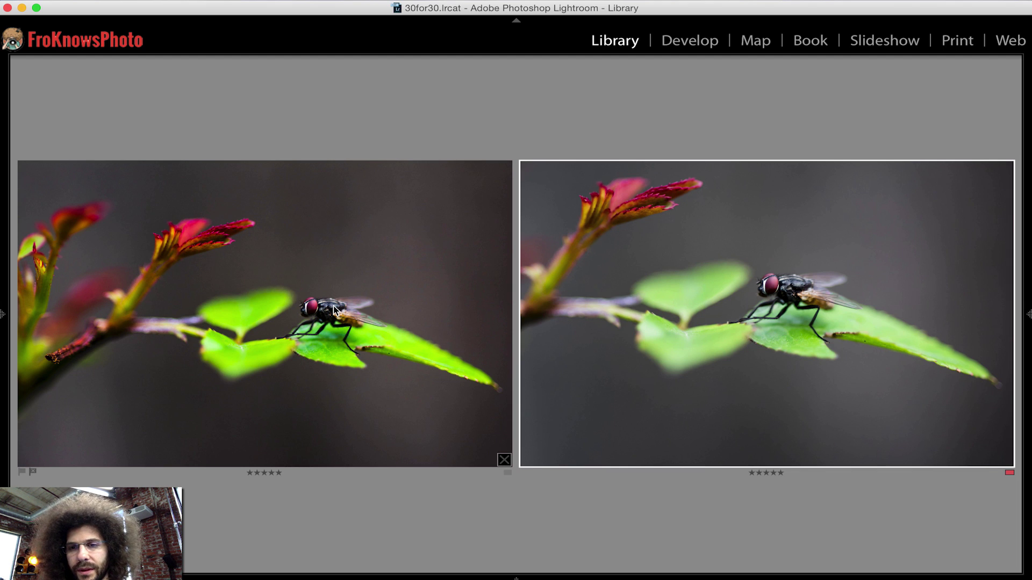
{"action": "left_click", "coordinate": [333, 325]}
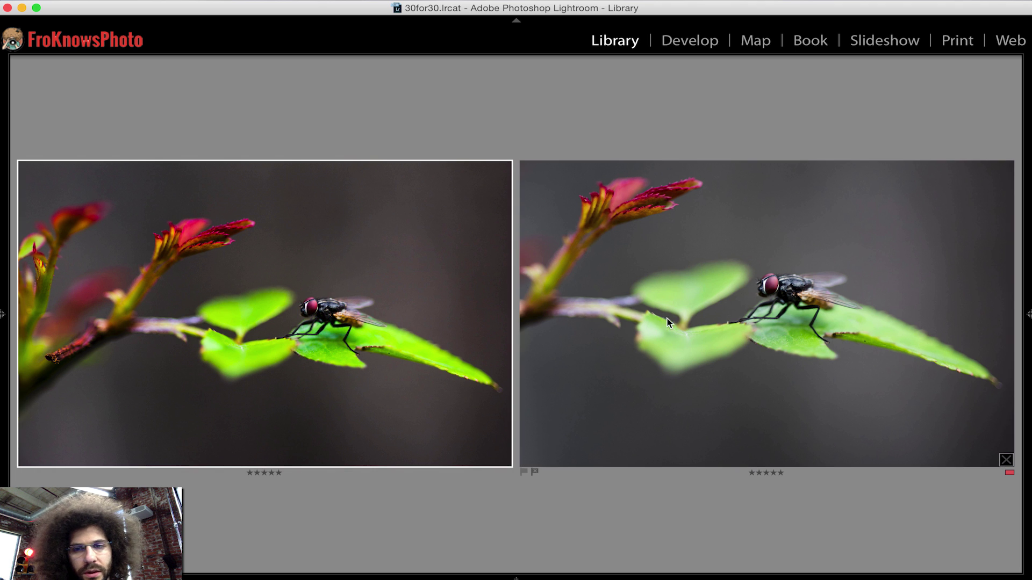
{"action": "double_click", "coordinate": [778, 323]}
{"action": "left_click", "coordinate": [782, 318]}
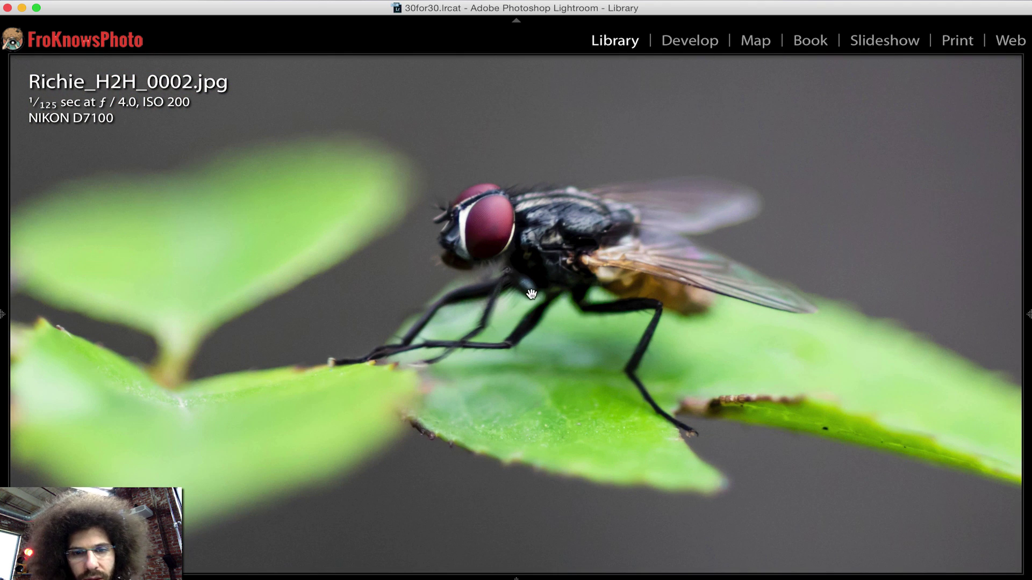
{"action": "left_click", "coordinate": [507, 259]}
{"action": "key", "text": "c"}
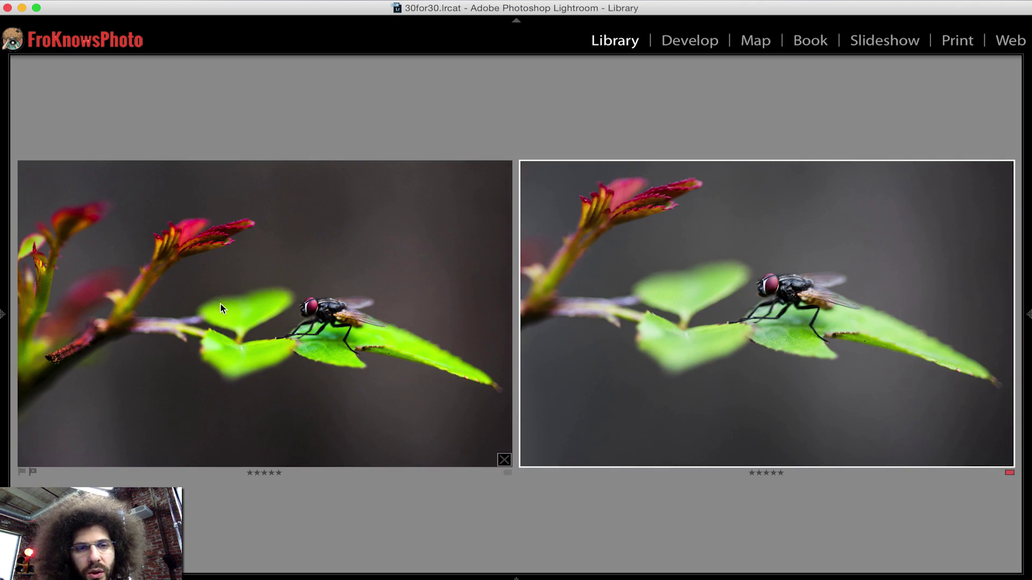